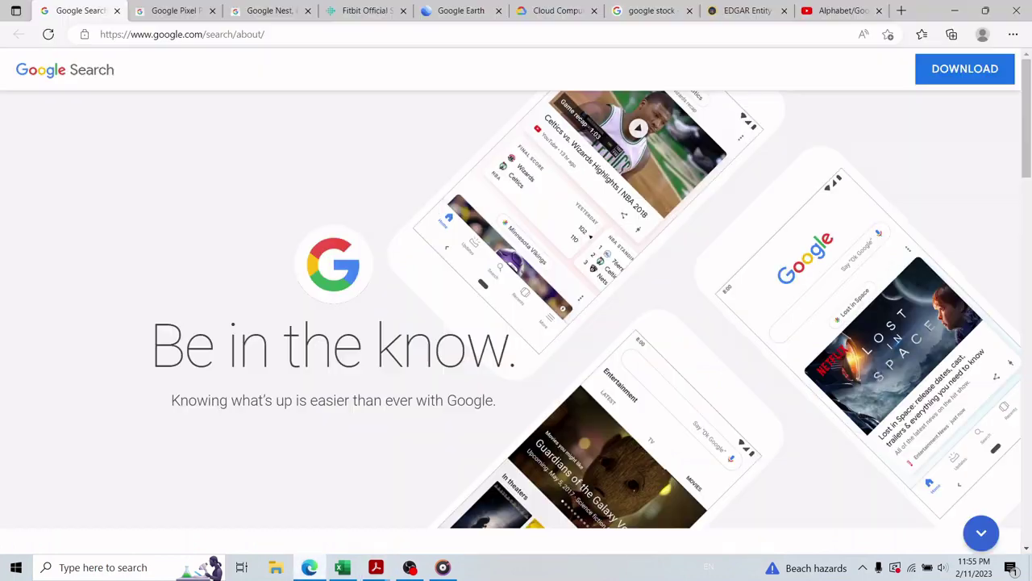
# - List all of Alphabet Inc.'s 10-K and 10-Q filings on its EDGAR company page
pyautogui.click(746, 10)
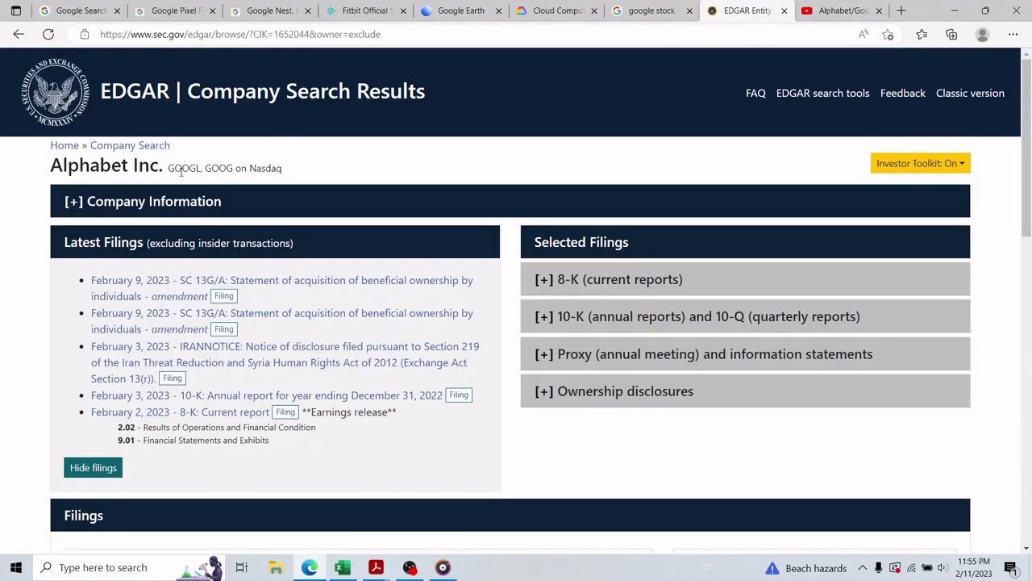
pyautogui.moveTo(171, 172); pyautogui.dragTo(237, 182)
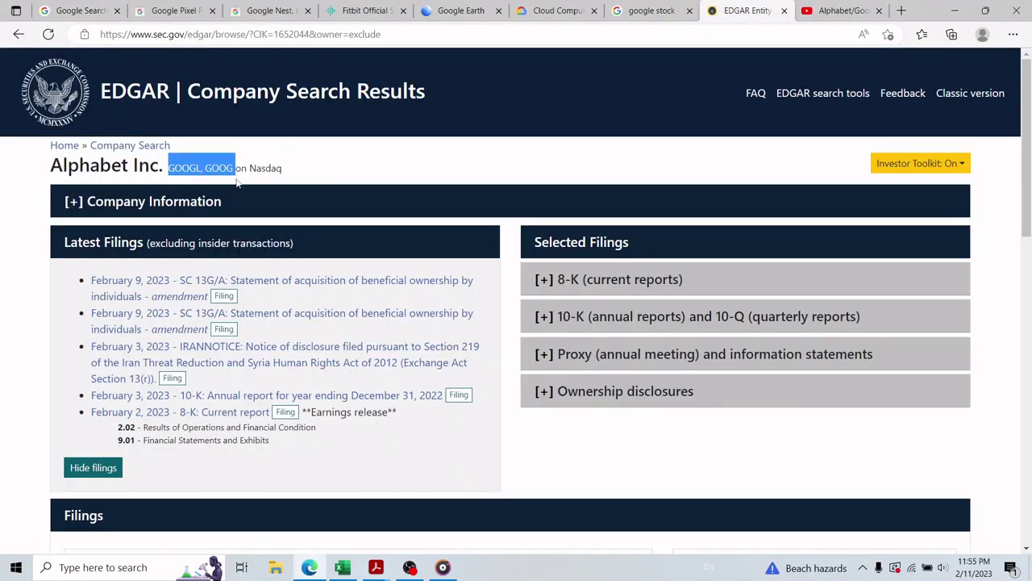
pyautogui.click(554, 315)
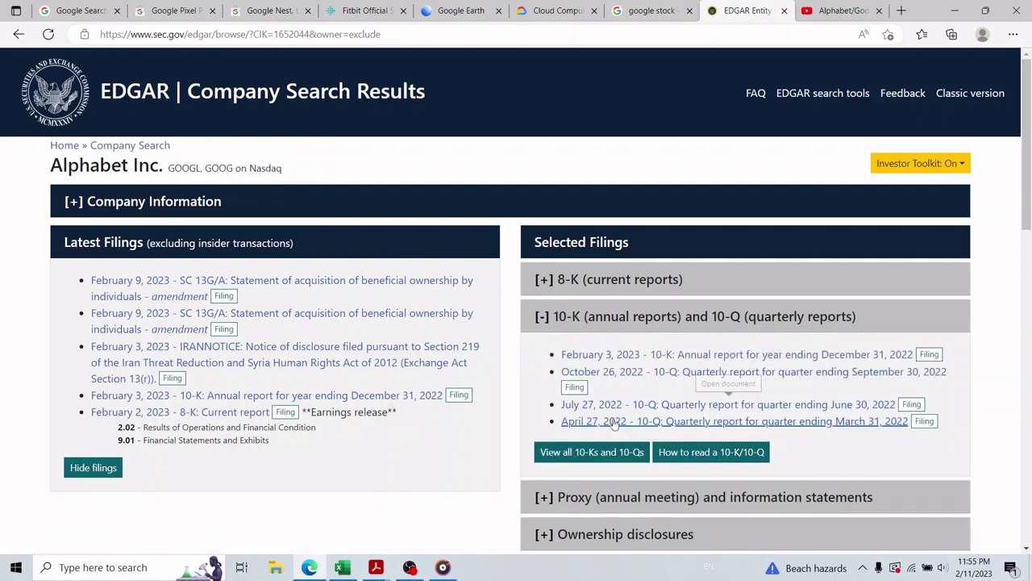
pyautogui.click(574, 452)
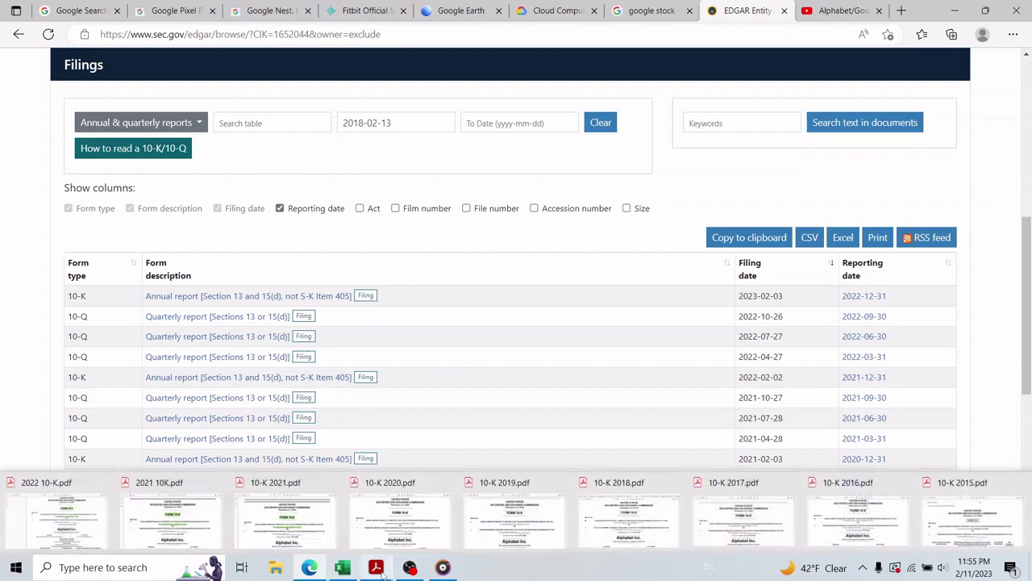
# - View the 2022 10-K PDF in Acrobat Reader, and review the Income Statement rows for 2015–2022 in the Excel workbook
pyautogui.moveTo(358, 571)
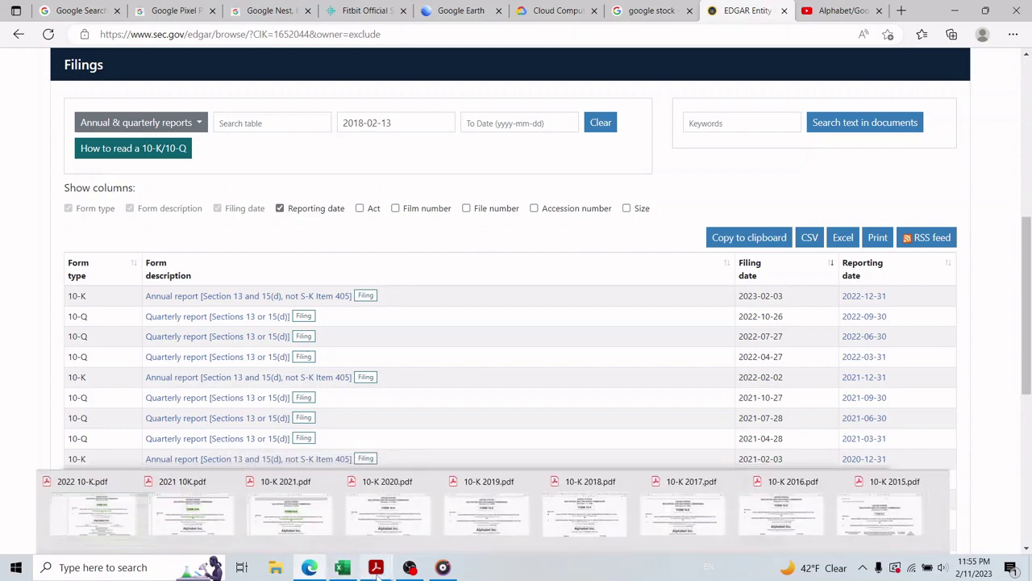
pyautogui.click(113, 516)
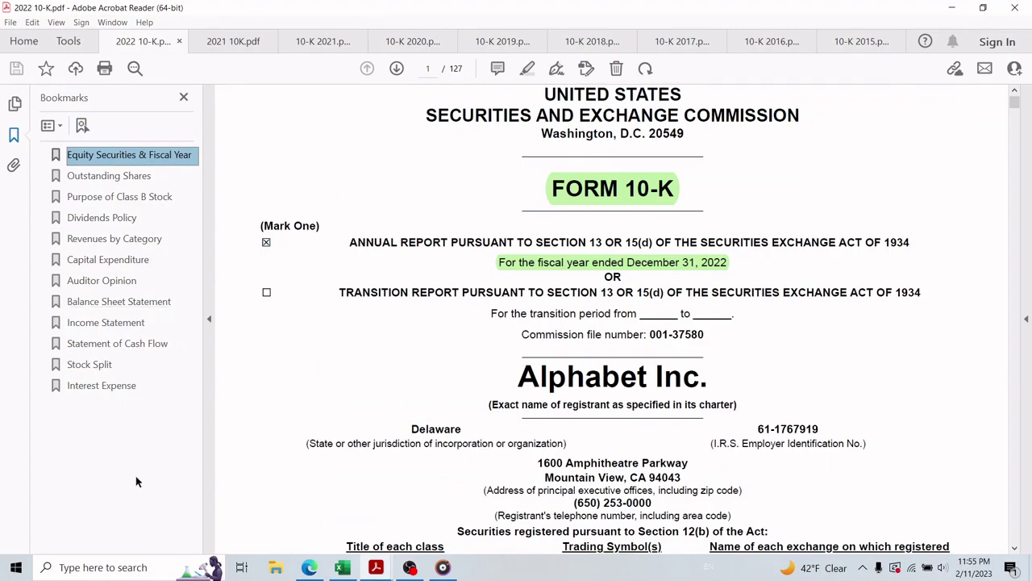
pyautogui.click(342, 568)
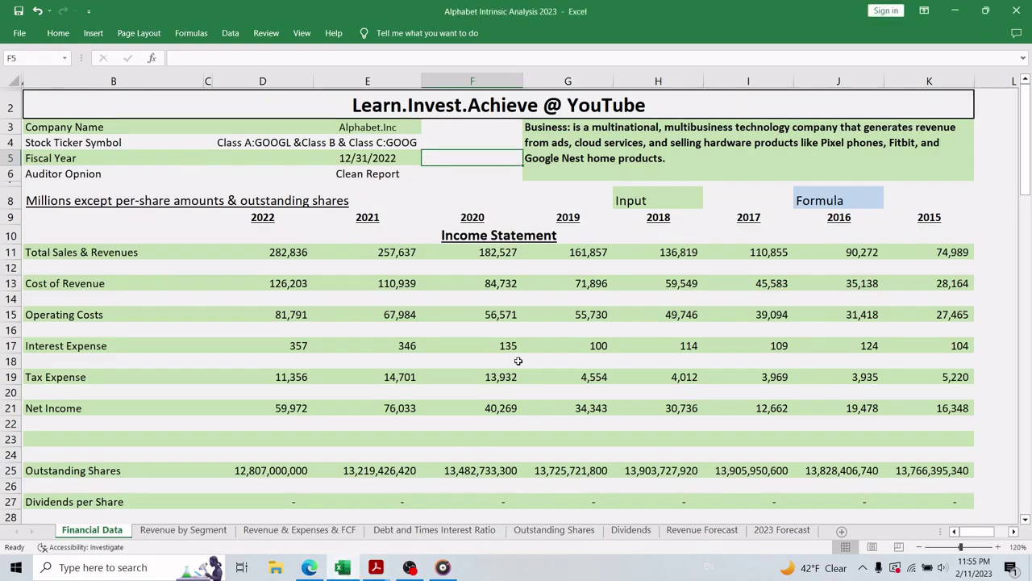
pyautogui.moveTo(121, 257); pyautogui.dragTo(972, 426)
pyautogui.click(610, 237)
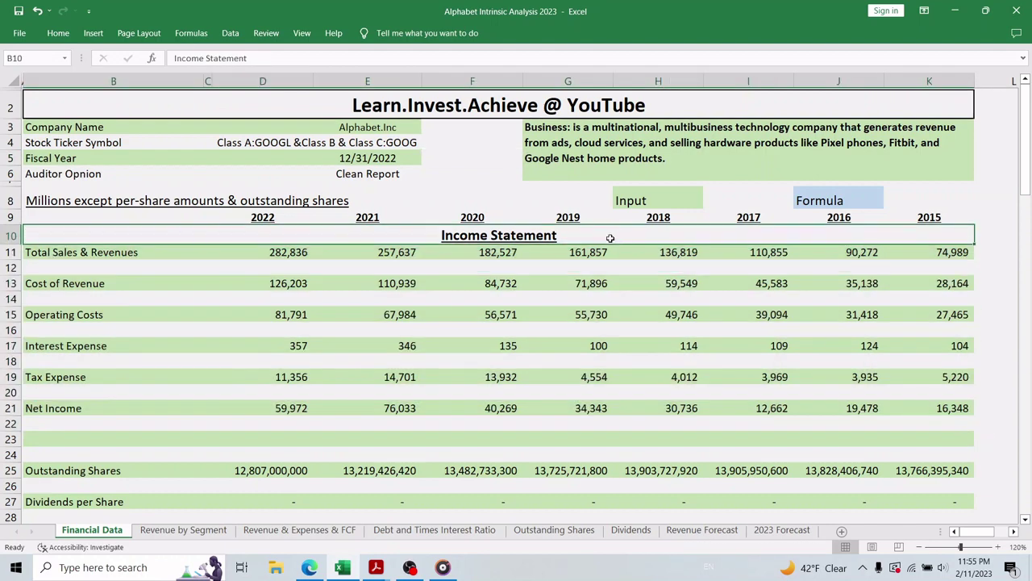
# - Return to Edge and look through the open Google Search, Pixel, Nest, Fitbit, Google Earth and Cloud Computing pages
pyautogui.click(309, 567)
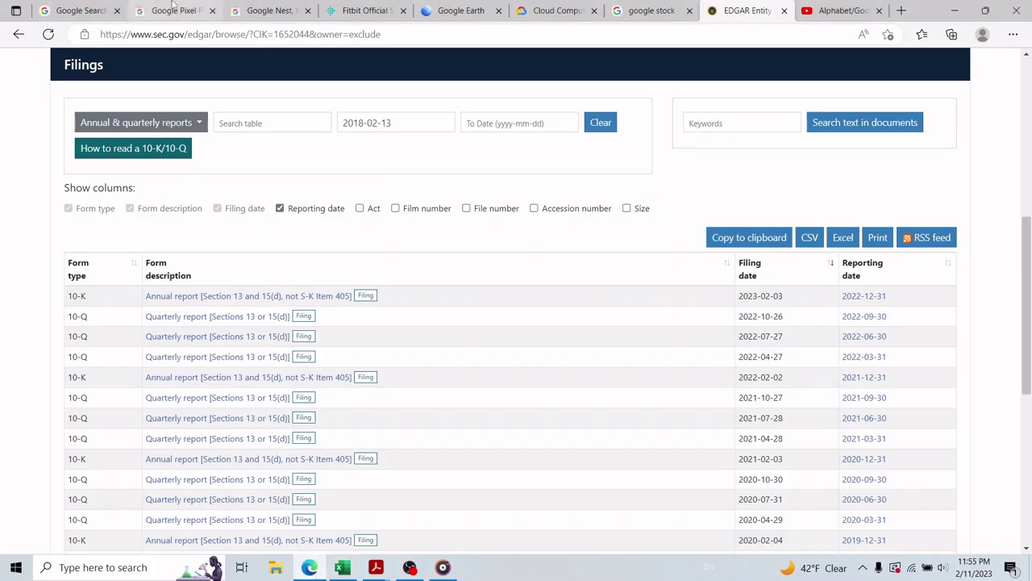
pyautogui.click(79, 10)
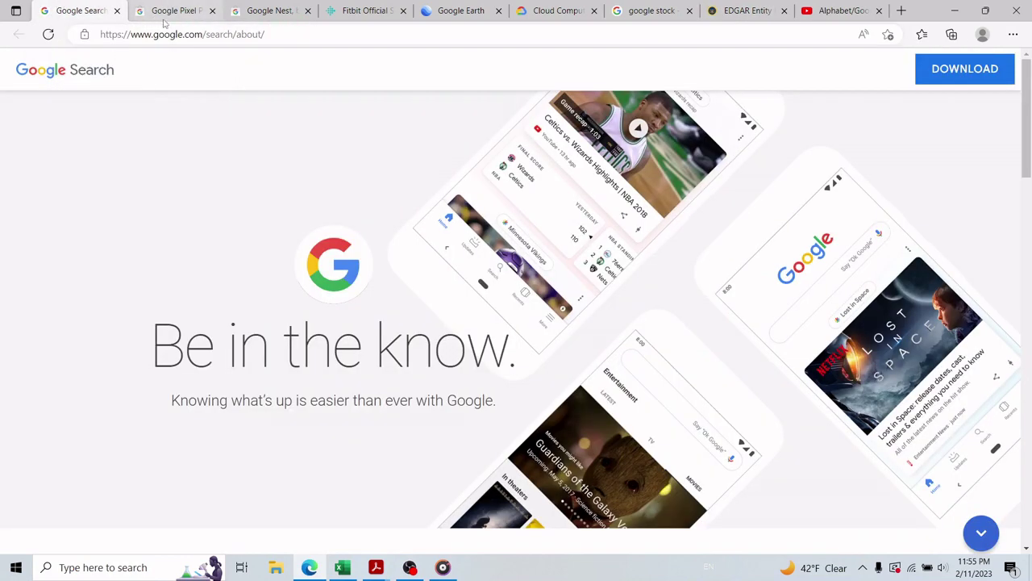
pyautogui.click(194, 6)
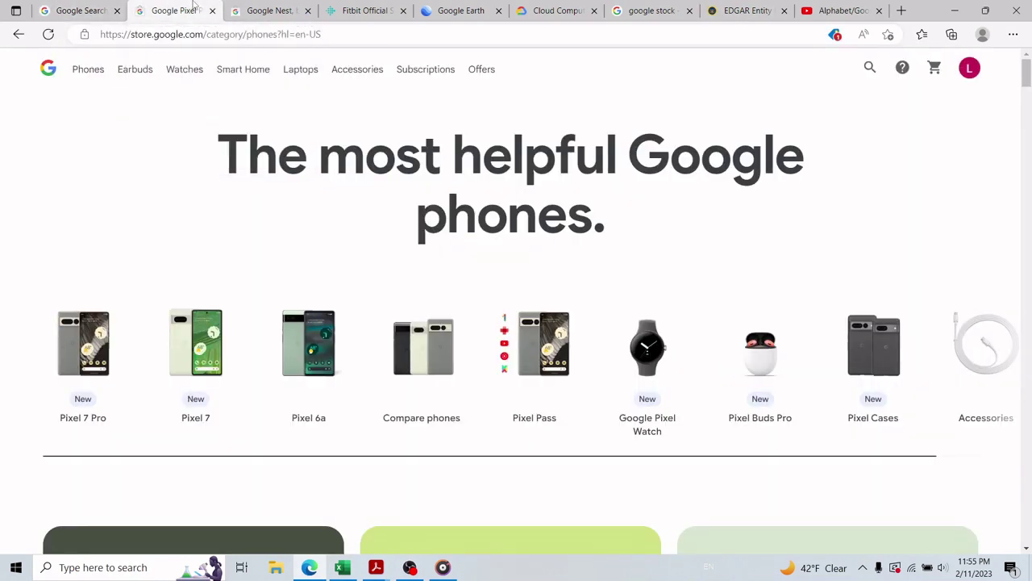
pyautogui.click(281, 6)
pyautogui.click(366, 7)
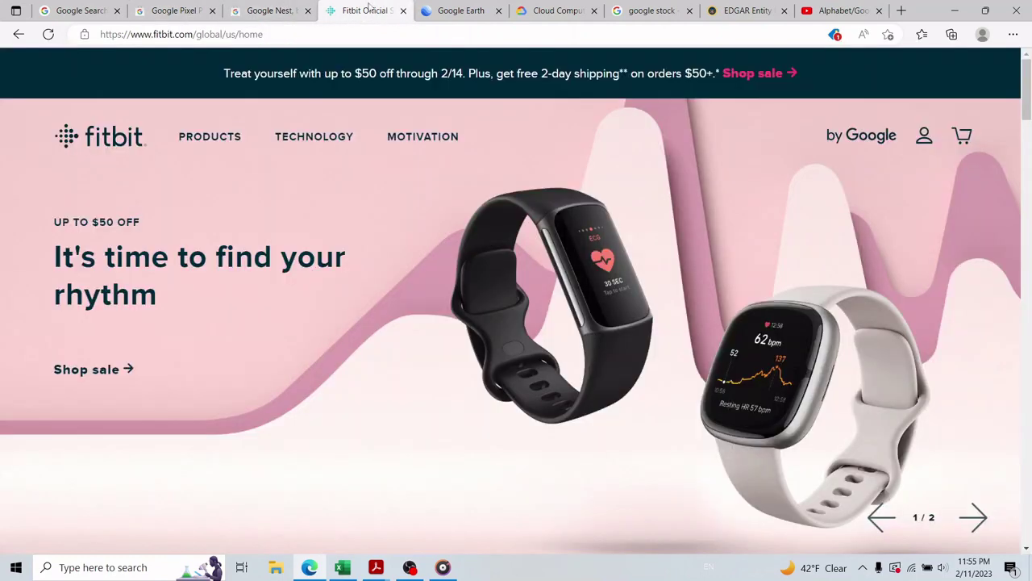
pyautogui.click(453, 7)
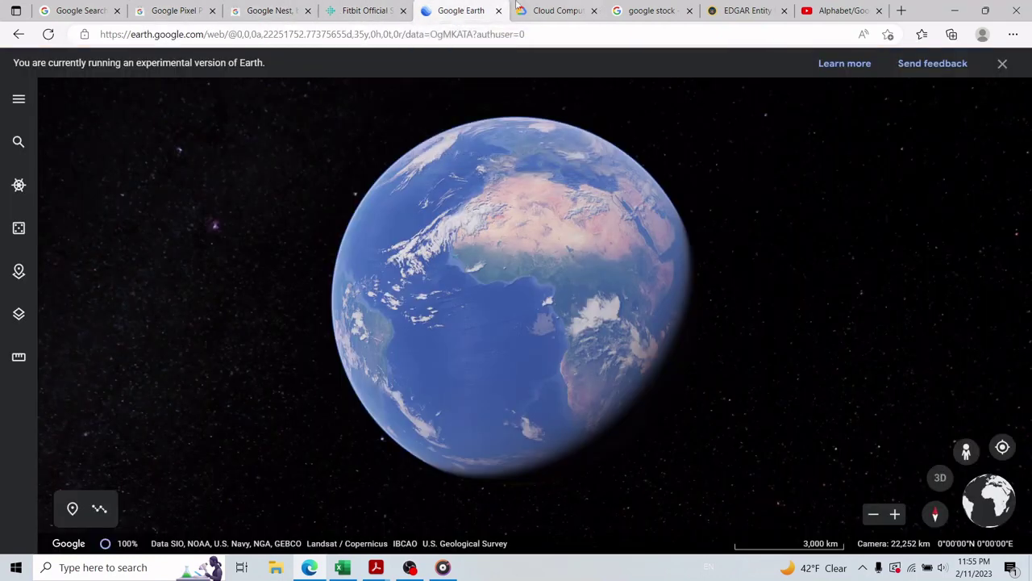
pyautogui.click(524, 7)
# - Switch to the Excel workbook and examine the Class A, Class B and Class C entries in the Stock Ticker Symbol cell
pyautogui.click(342, 567)
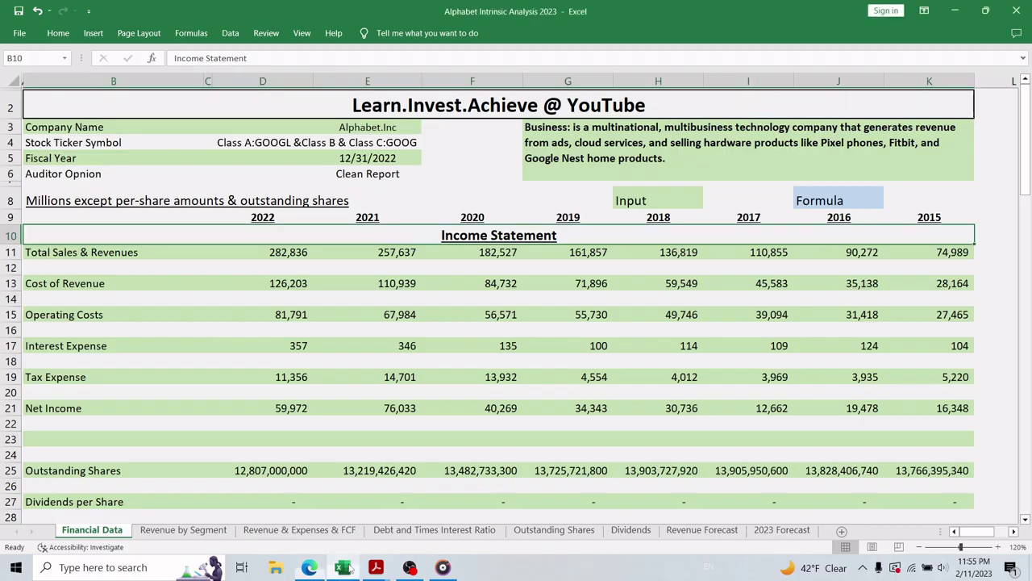
pyautogui.click(270, 141)
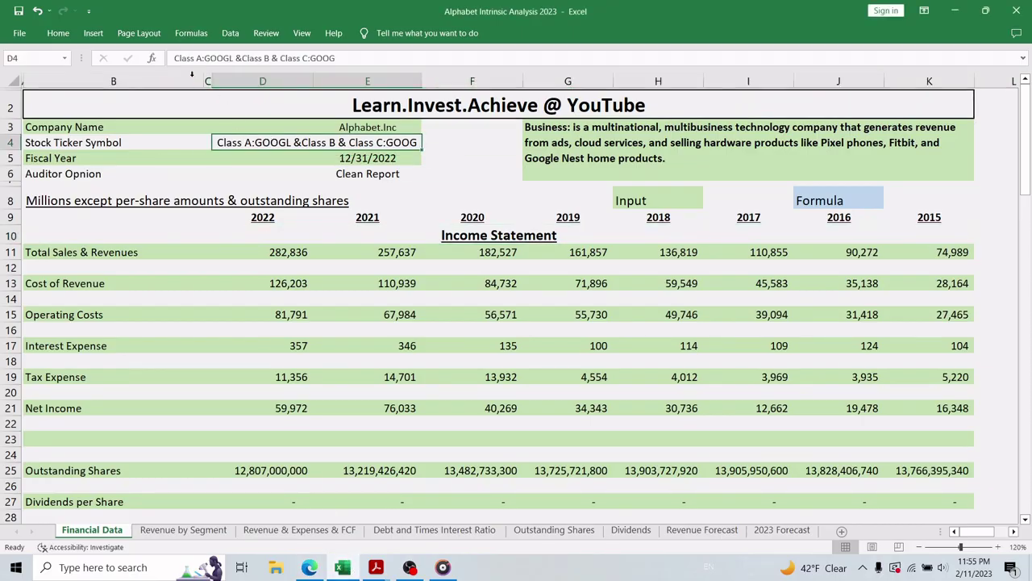
pyautogui.moveTo(174, 58); pyautogui.dragTo(234, 58)
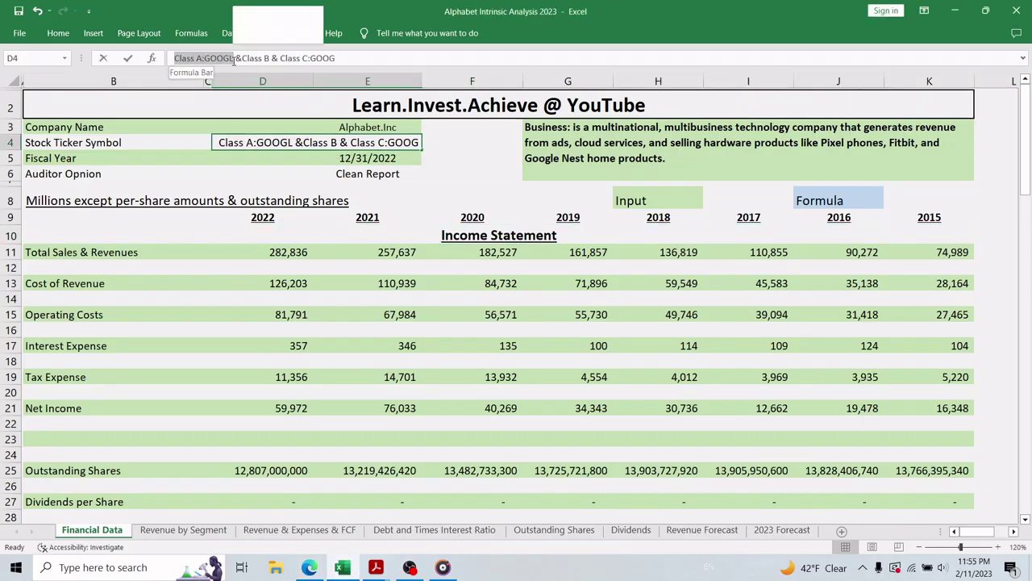
pyautogui.click(222, 142)
pyautogui.moveTo(216, 142); pyautogui.dragTo(293, 142)
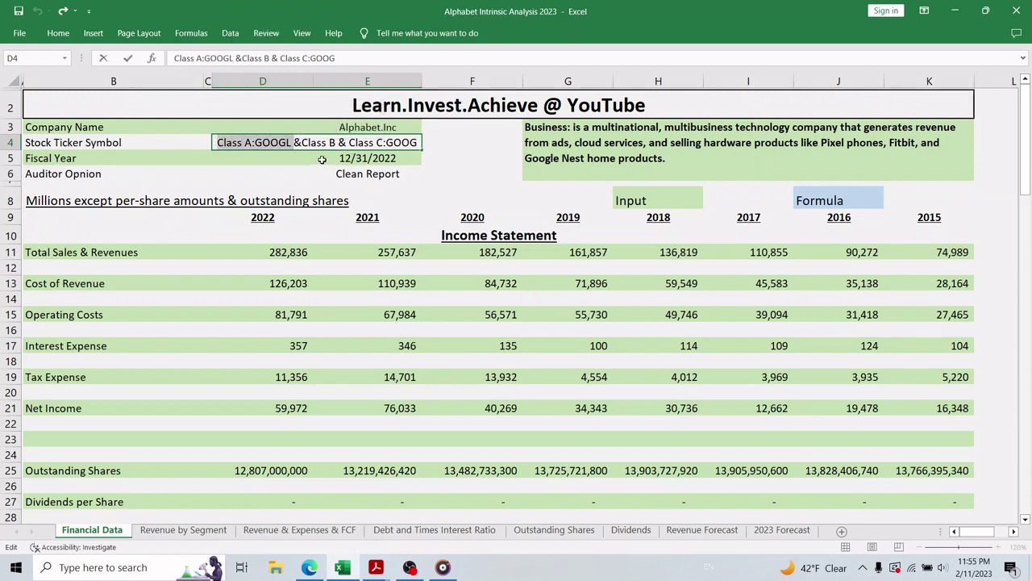
pyautogui.press('Escape')
pyautogui.moveTo(300, 142); pyautogui.dragTo(336, 142)
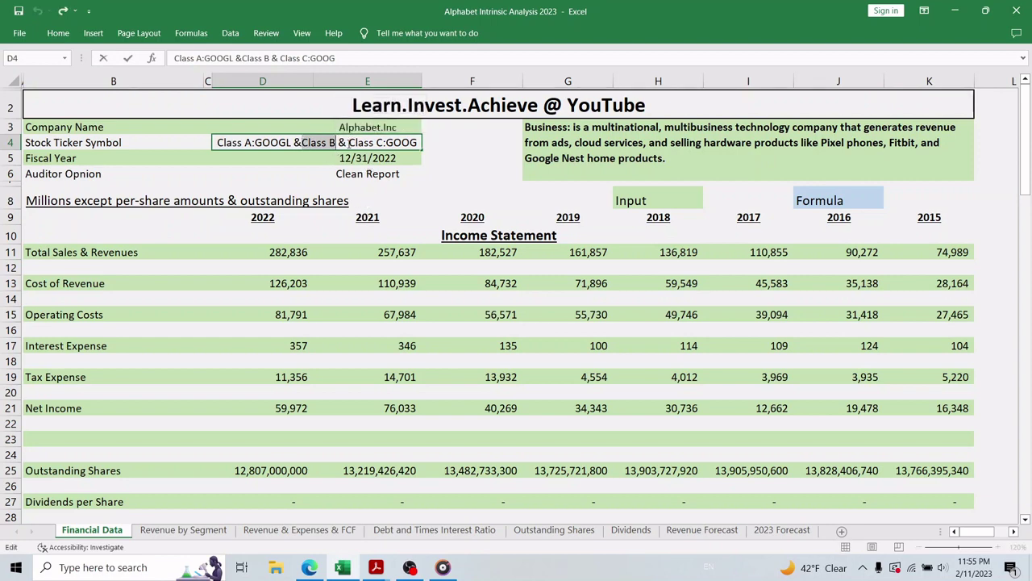
pyautogui.moveTo(348, 143); pyautogui.dragTo(420, 143)
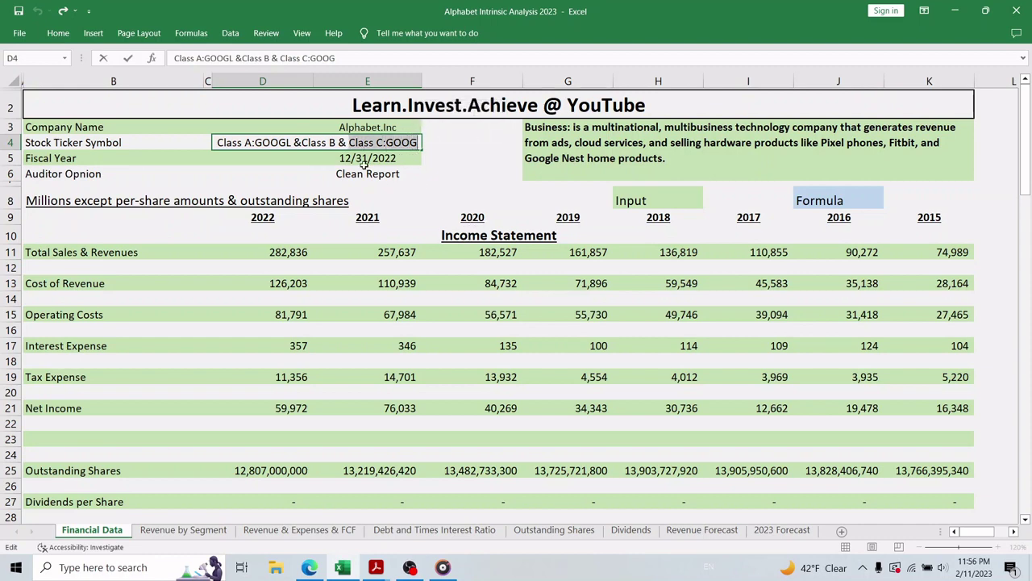
pyautogui.moveTo(339, 142); pyautogui.dragTo(301, 142)
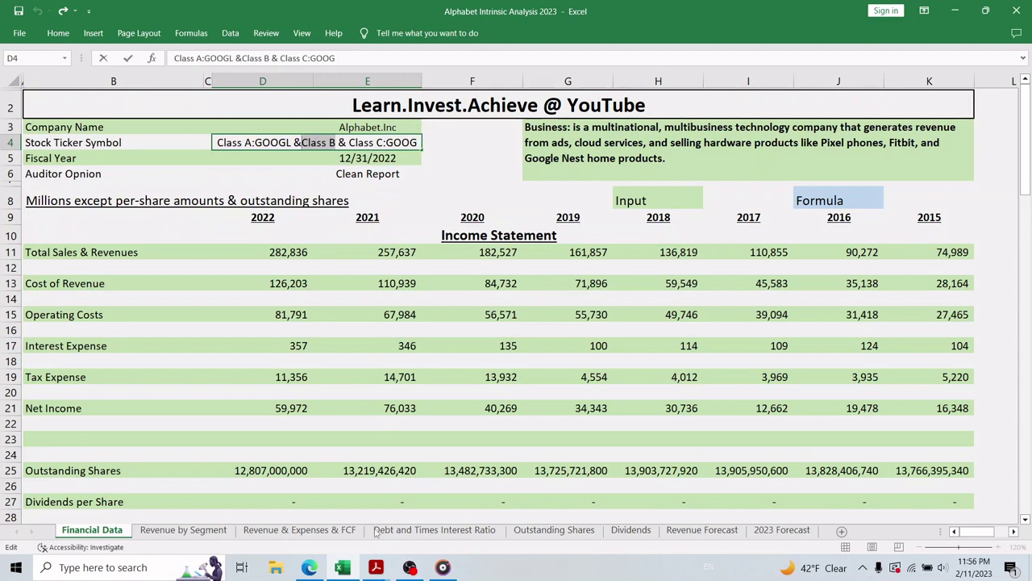
# - Switch to the 2022 10-K in Acrobat Reader and read the bookmarked section on the purpose of Class B stock
pyautogui.moveTo(376, 567)
pyautogui.click(83, 485)
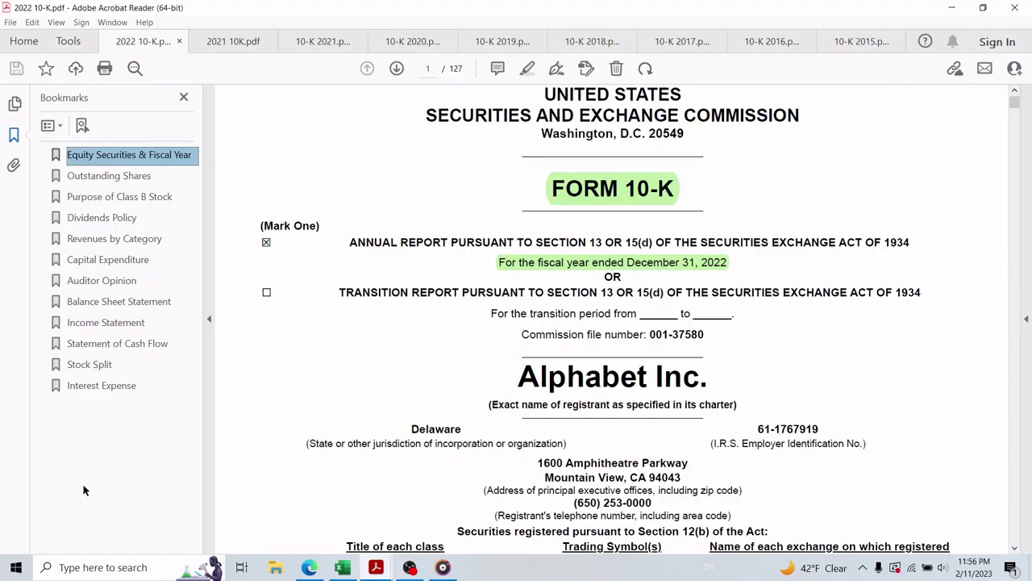
pyautogui.click(113, 200)
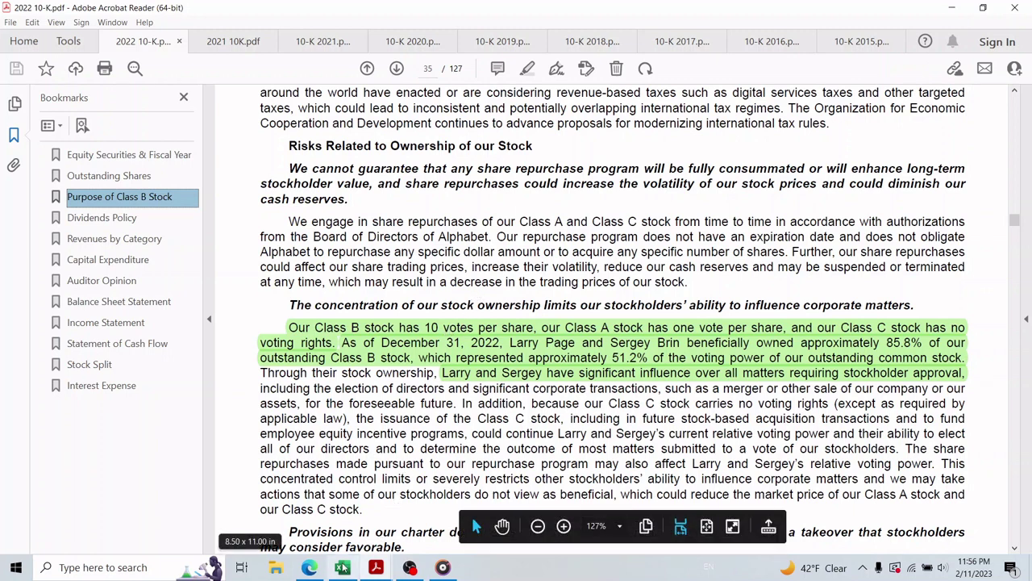
# - Return to the Excel workbook and review the Fiscal Year row in the company information block
pyautogui.hotkey('alt', 'Tab')
pyautogui.click(401, 178)
pyautogui.click(402, 187)
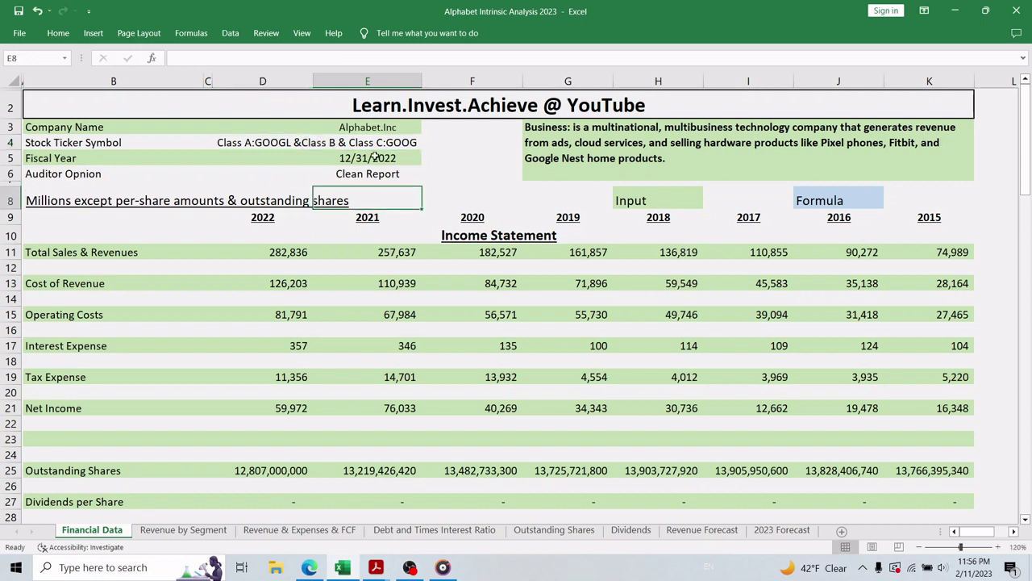
pyautogui.click(375, 157)
pyautogui.click(74, 158)
pyautogui.moveTo(74, 158); pyautogui.dragTo(392, 171)
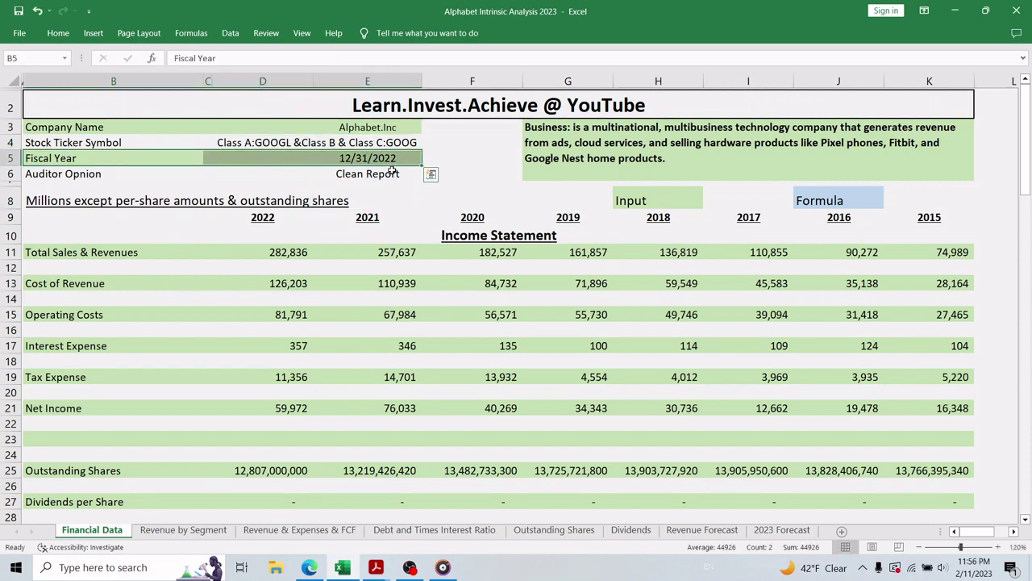
pyautogui.click(386, 181)
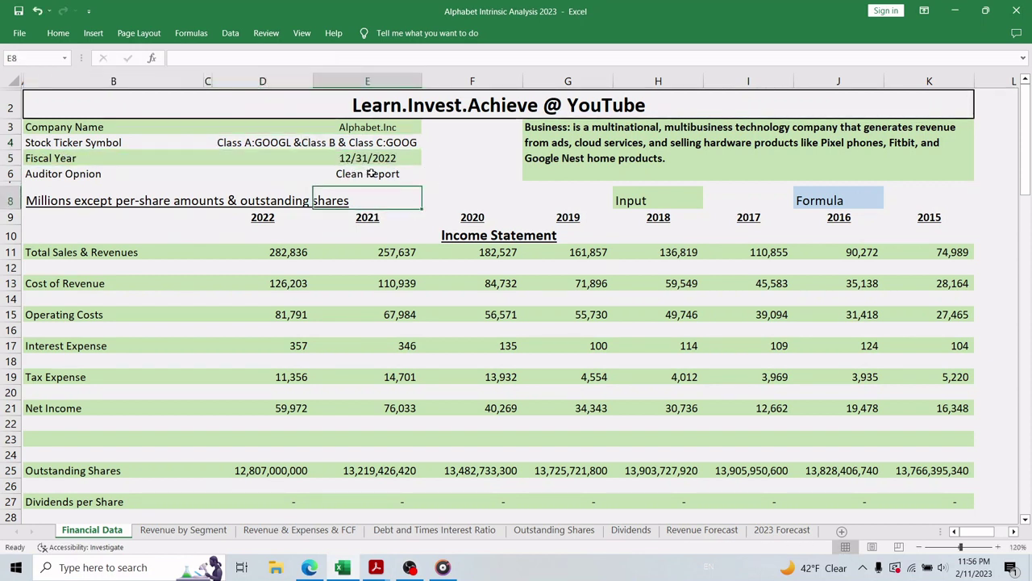
# - Review the auditor opinion row in the workbook and read the bookmarked Auditor Opinion section of the 2022 10-K in Acrobat Reader
pyautogui.click(371, 174)
pyautogui.moveTo(31, 174); pyautogui.dragTo(342, 173)
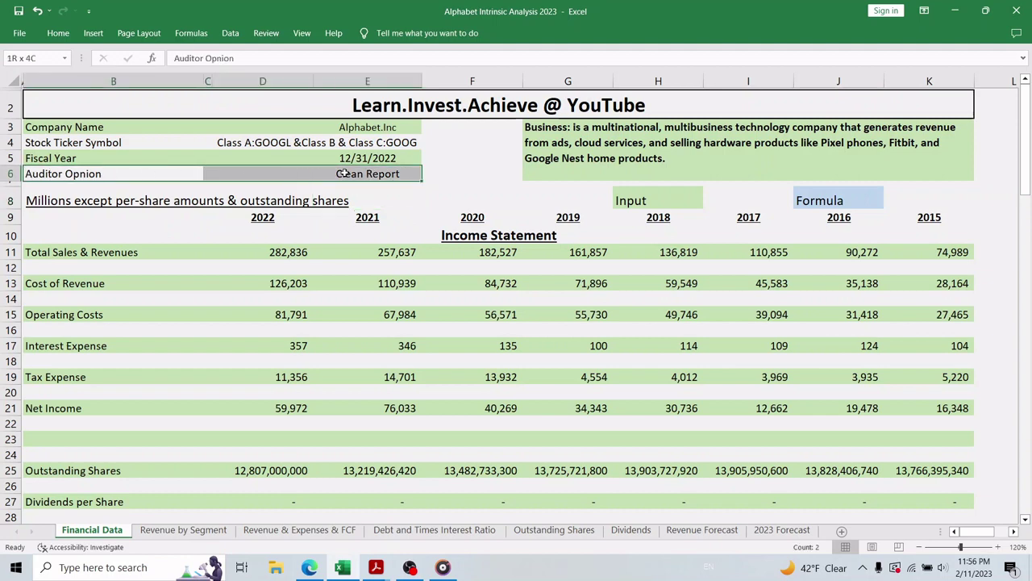
pyautogui.click(389, 205)
pyautogui.moveTo(375, 567)
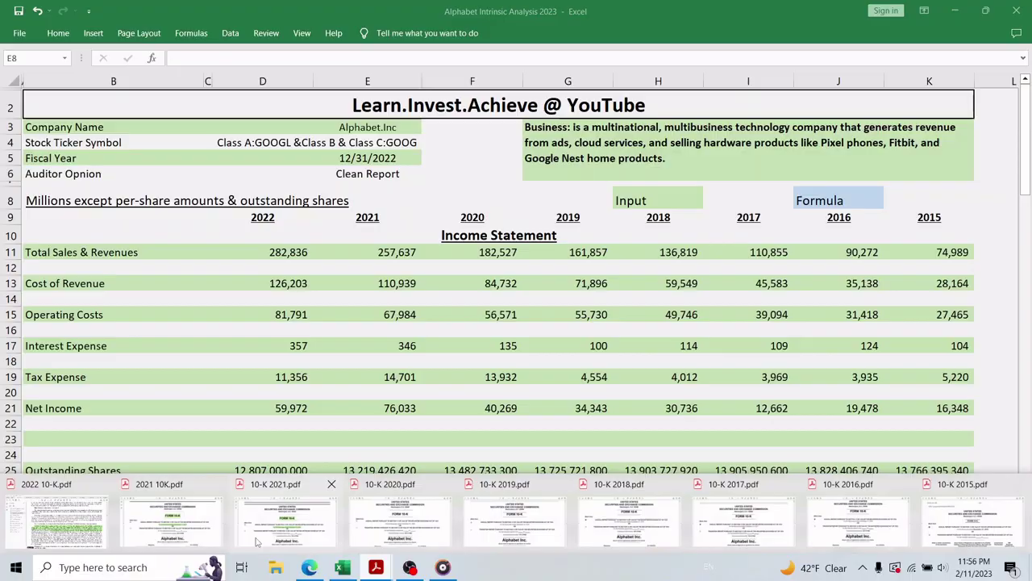
pyautogui.click(56, 520)
pyautogui.click(114, 281)
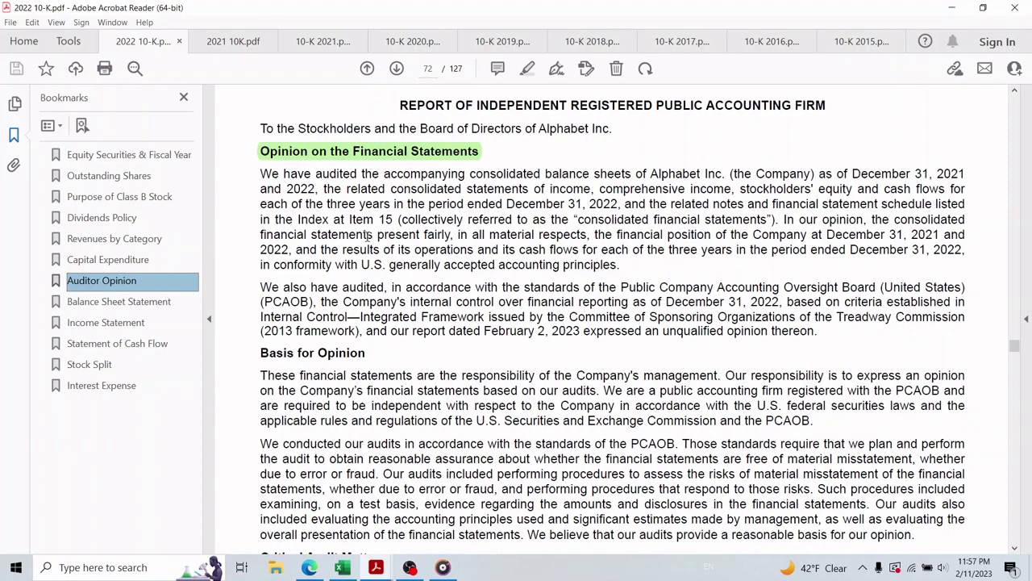
# - Return to Excel and locate the Income Statement, Balance Sheet Statement and Statement of Cash Flow sections on the Financial Data sheet
pyautogui.click(341, 567)
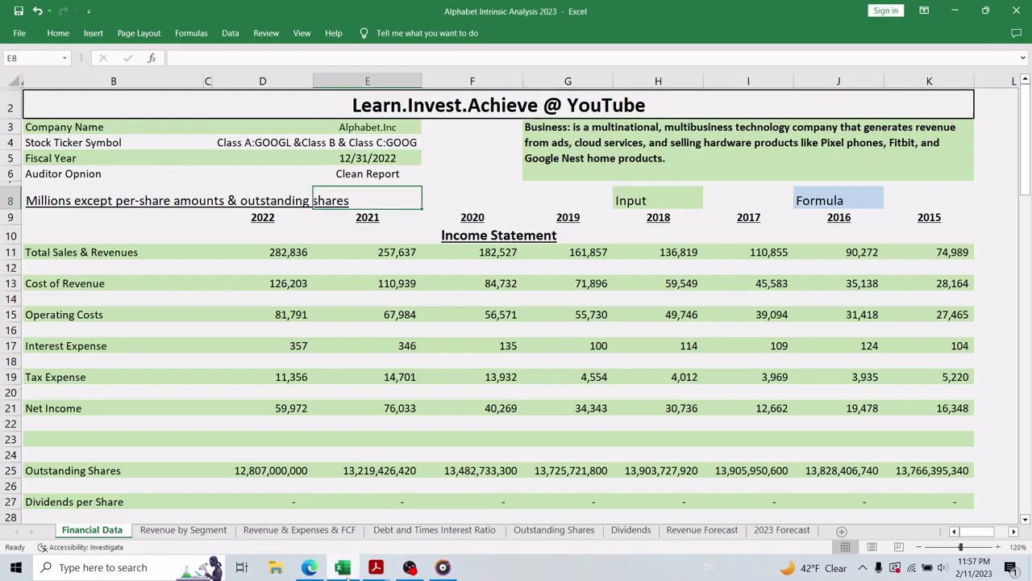
pyautogui.click(463, 236)
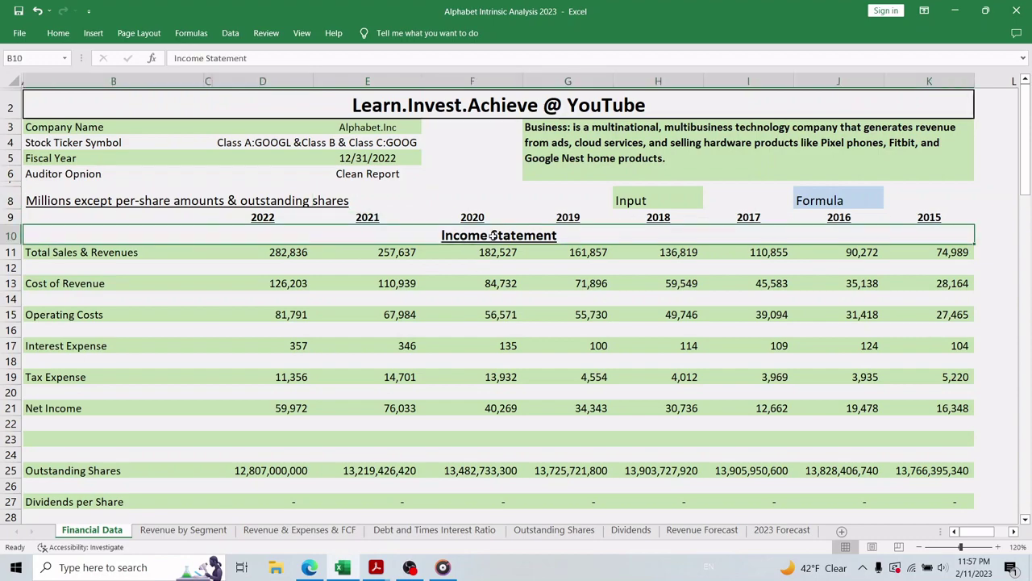
pyautogui.scroll(-5, 492, 258)
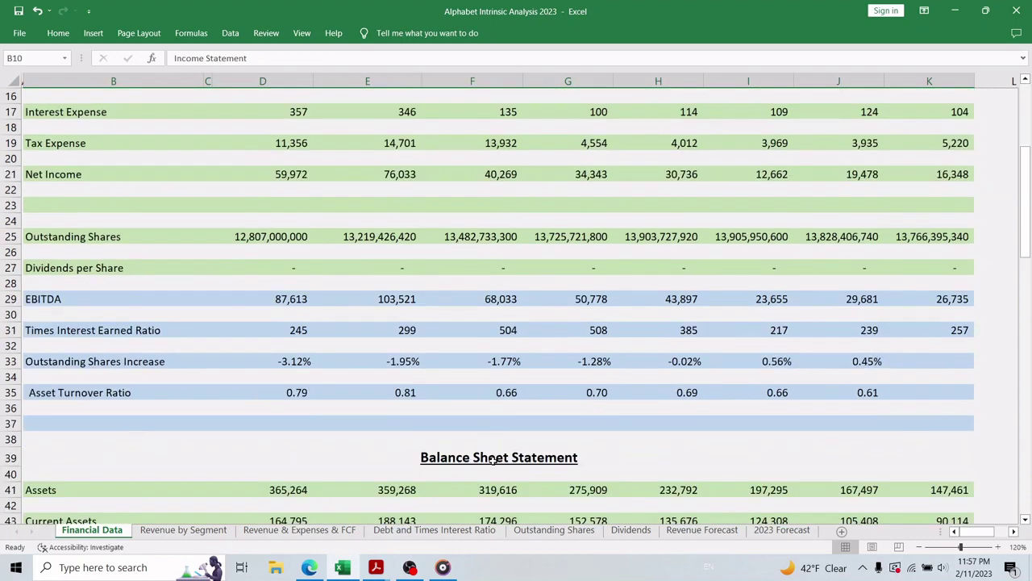
pyautogui.click(494, 457)
pyautogui.scroll(-7, 492, 451)
pyautogui.click(484, 484)
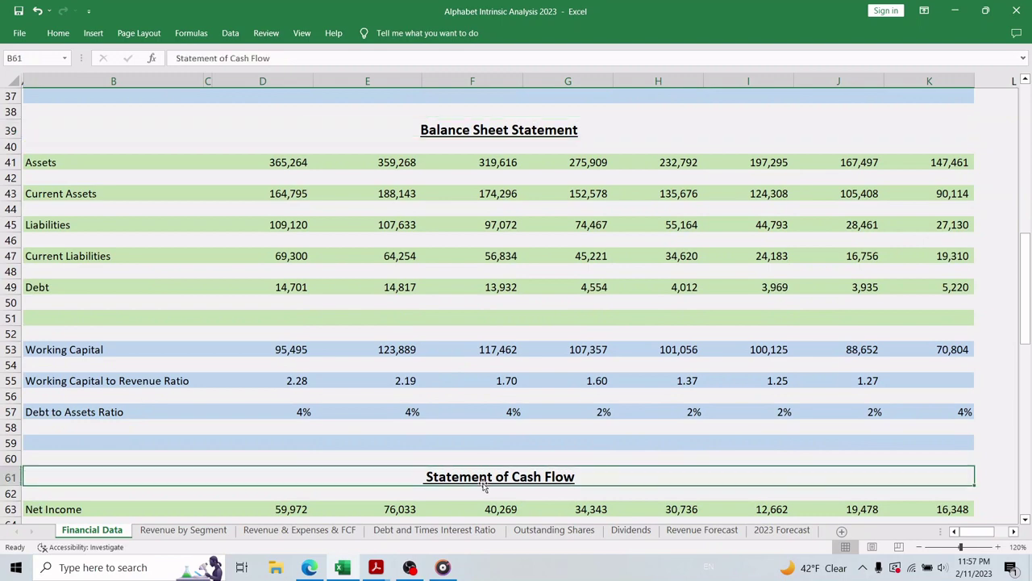
# - Examine the blue formula rows from Working Capital to Debt to Assets Ratio and from EBITDA to Asset Turnover Ratio
pyautogui.moveTo(102, 349); pyautogui.dragTo(983, 426)
pyautogui.scroll(6, 590, 393)
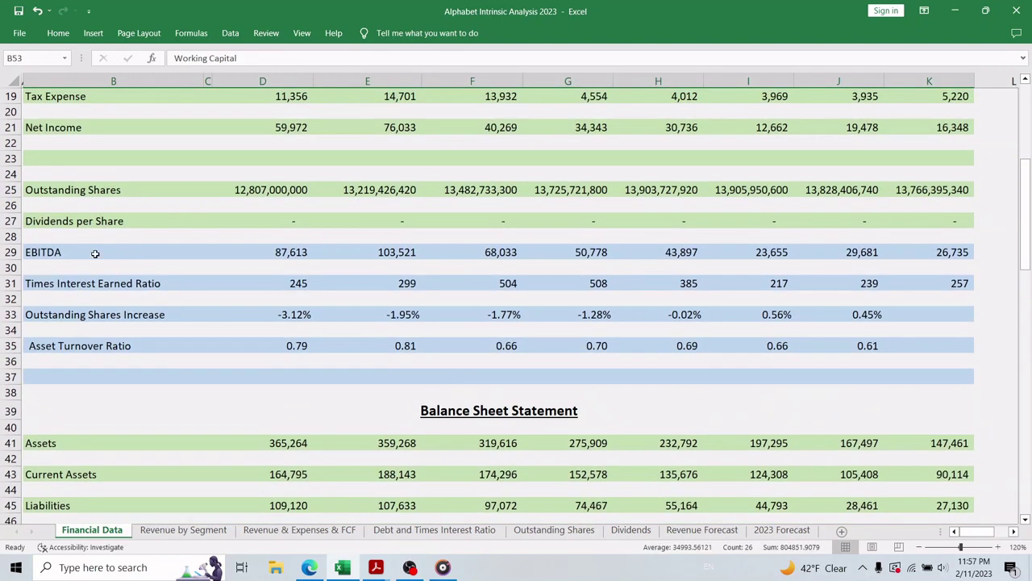
pyautogui.moveTo(92, 253); pyautogui.dragTo(904, 363)
pyautogui.scroll(6, 711, 366)
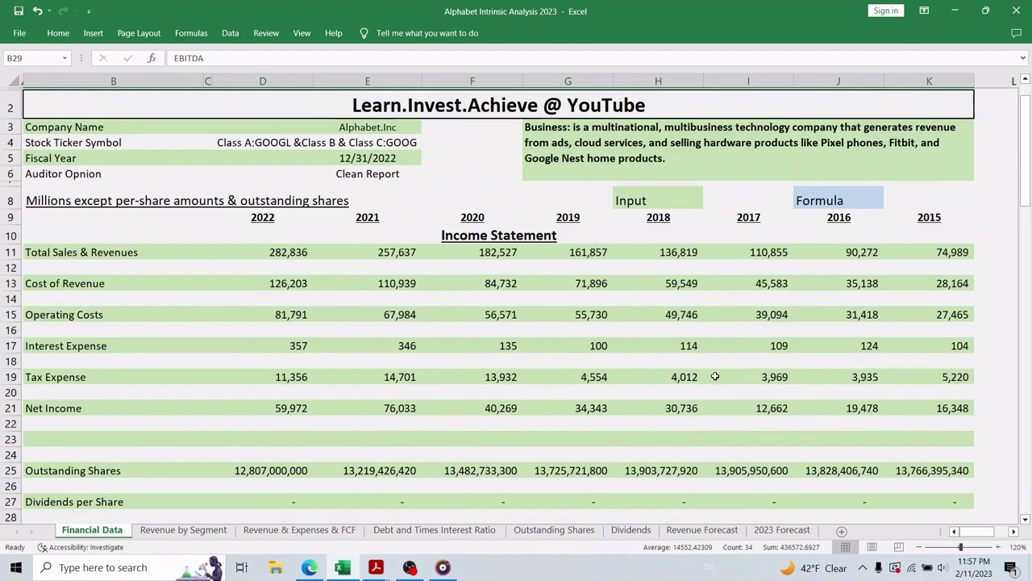
pyautogui.click(509, 217)
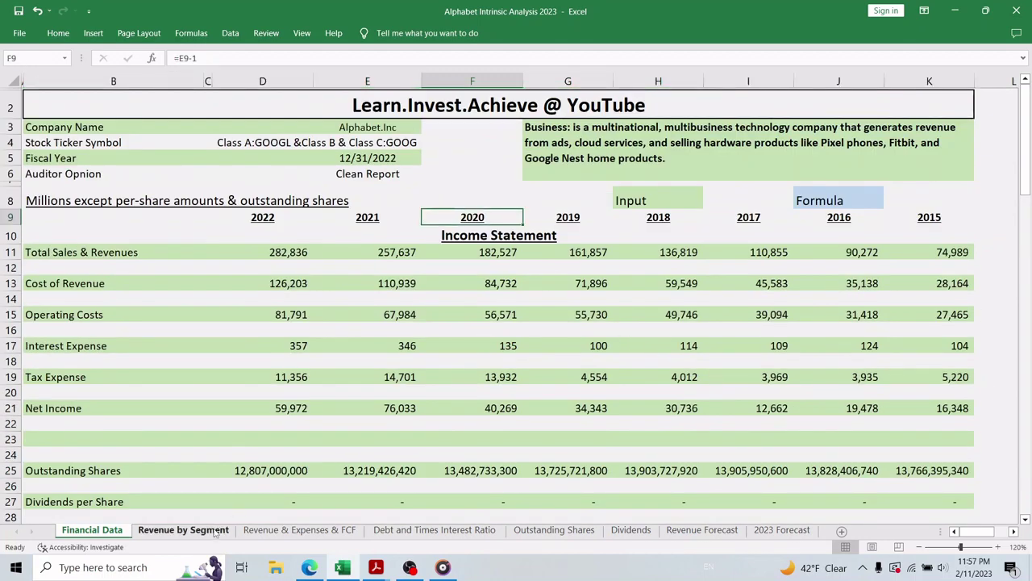
# - On the Revenue by Segment sheet, pull the Google advertising, Google other and Google Cloud slices out of the 2022 segment pie chart
pyautogui.click(217, 530)
pyautogui.click(702, 374)
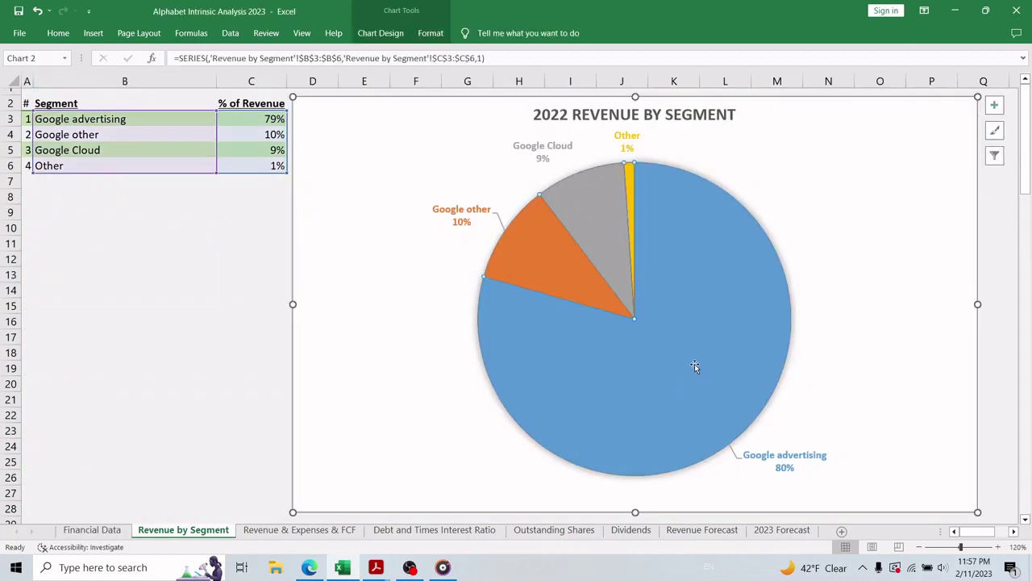
pyautogui.moveTo(693, 365); pyautogui.dragTo(705, 375)
pyautogui.click(557, 292)
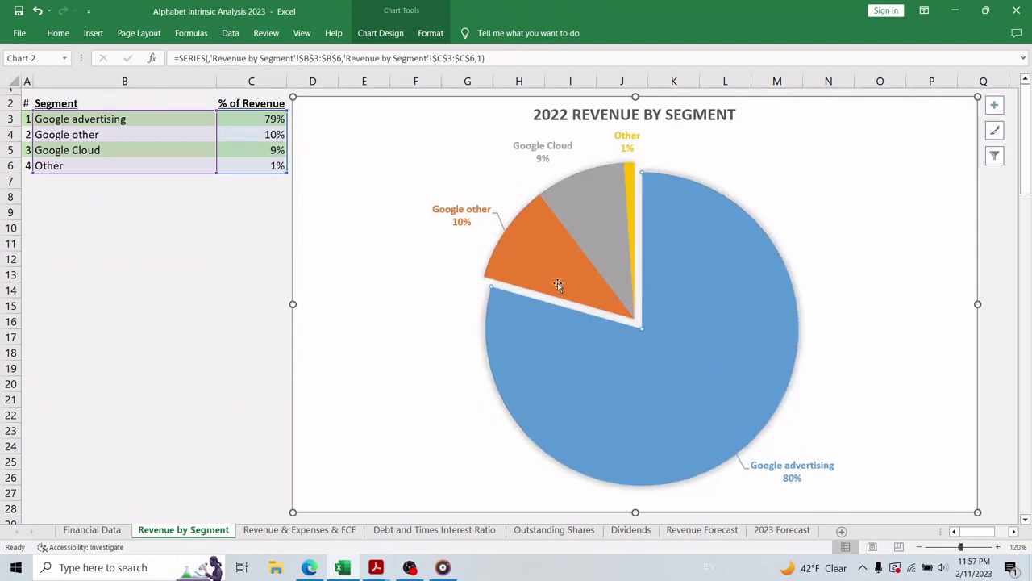
pyautogui.moveTo(557, 287); pyautogui.dragTo(533, 274)
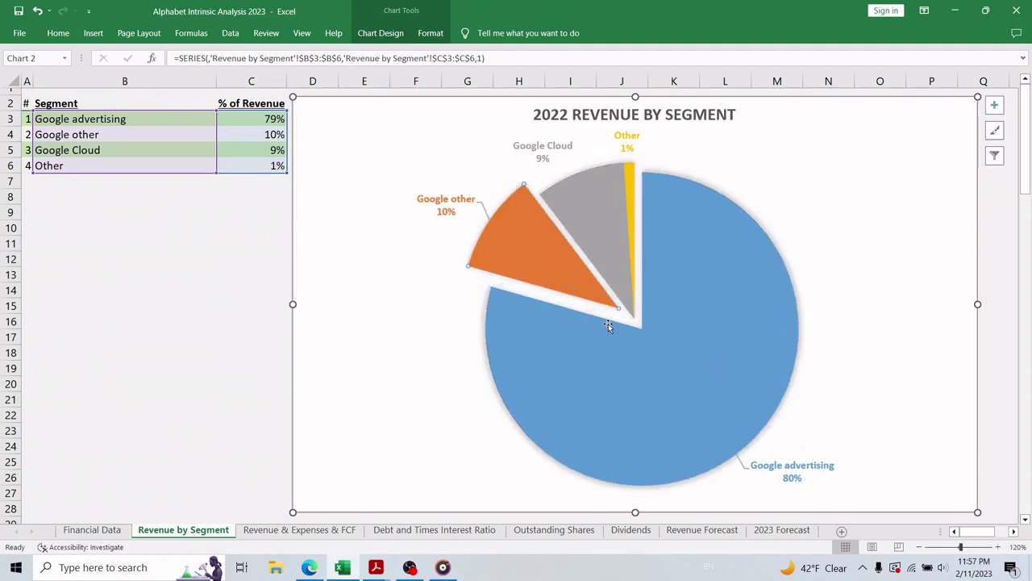
pyautogui.moveTo(618, 401)
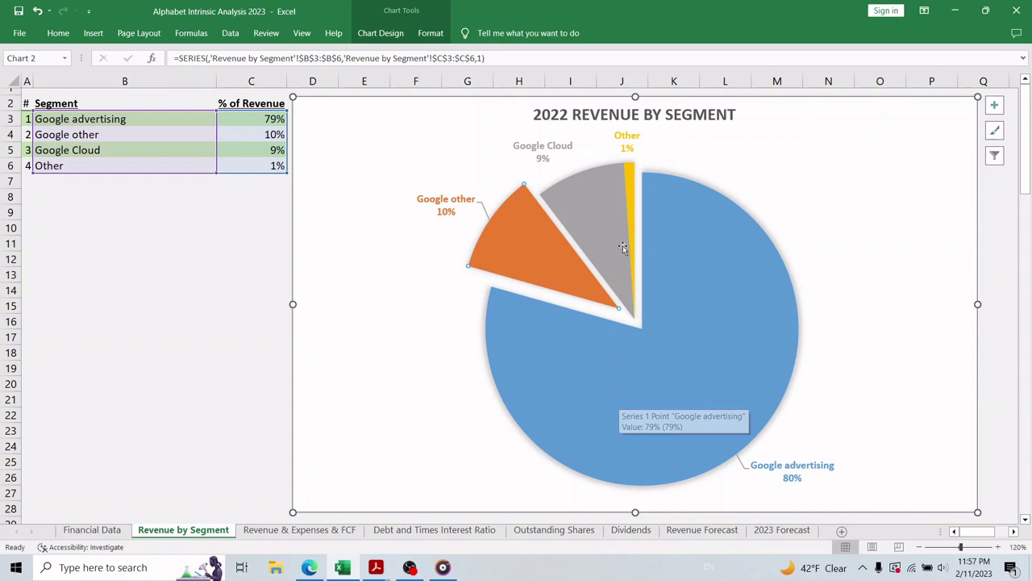
pyautogui.click(599, 210)
pyautogui.moveTo(599, 210); pyautogui.dragTo(594, 200)
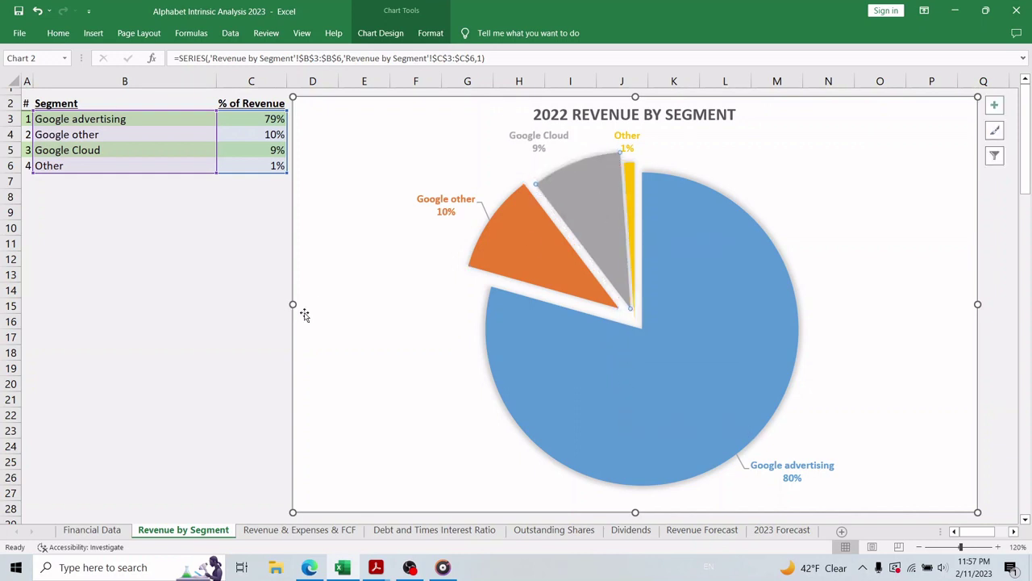
# - Pull the Europe, the Middle East, and Africa, Asia-Pacific, and Canada and Latin America slices out of the 2022 geographical region pie chart
pyautogui.scroll(-2, 397, 312)
pyautogui.scroll(-10, 397, 311)
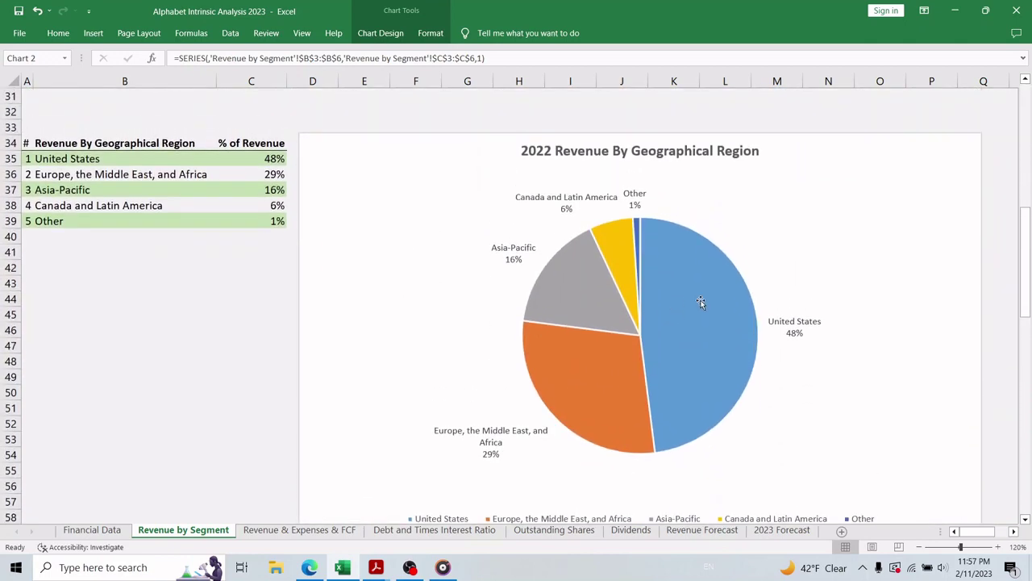
pyautogui.moveTo(700, 300); pyautogui.dragTo(675, 306)
pyautogui.click(588, 379)
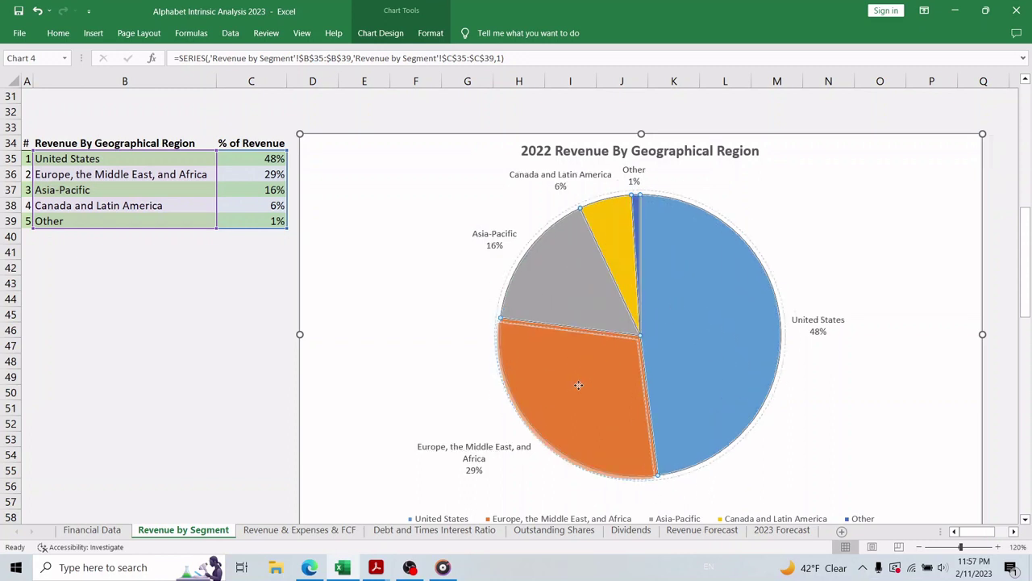
pyautogui.moveTo(572, 392); pyautogui.dragTo(558, 403)
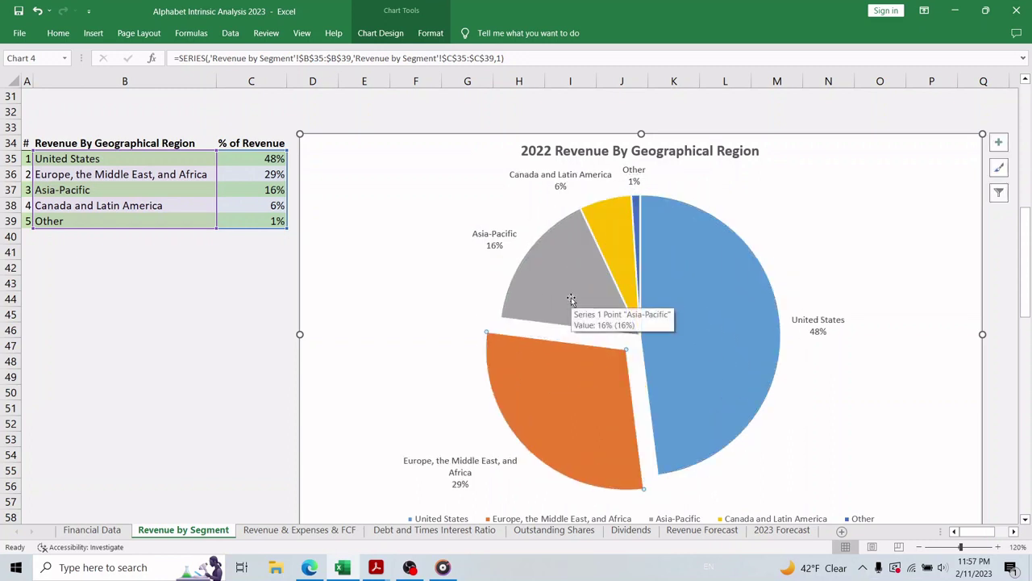
pyautogui.moveTo(570, 300); pyautogui.dragTo(559, 293)
pyautogui.click(627, 246)
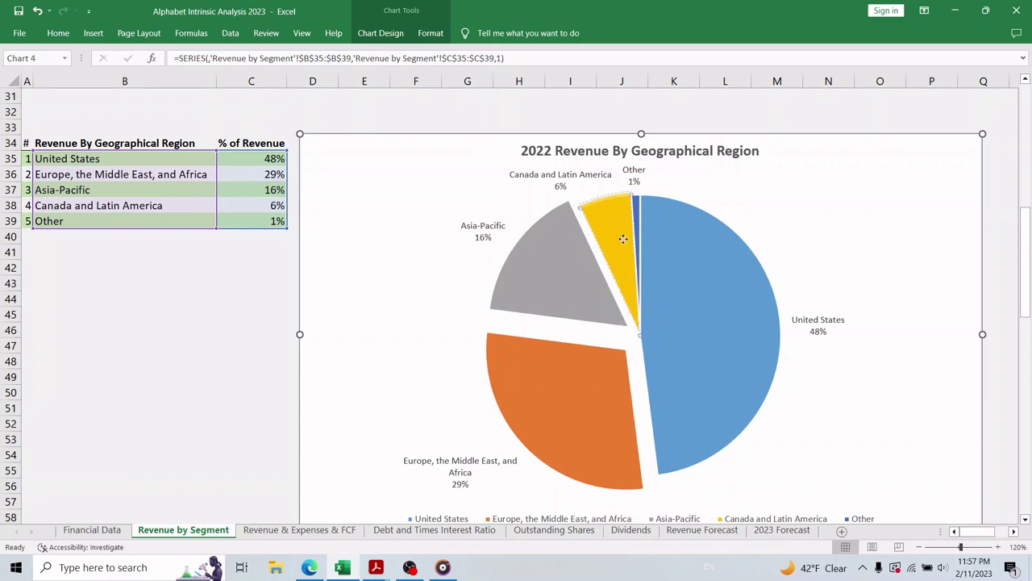
pyautogui.moveTo(628, 247); pyautogui.dragTo(624, 235)
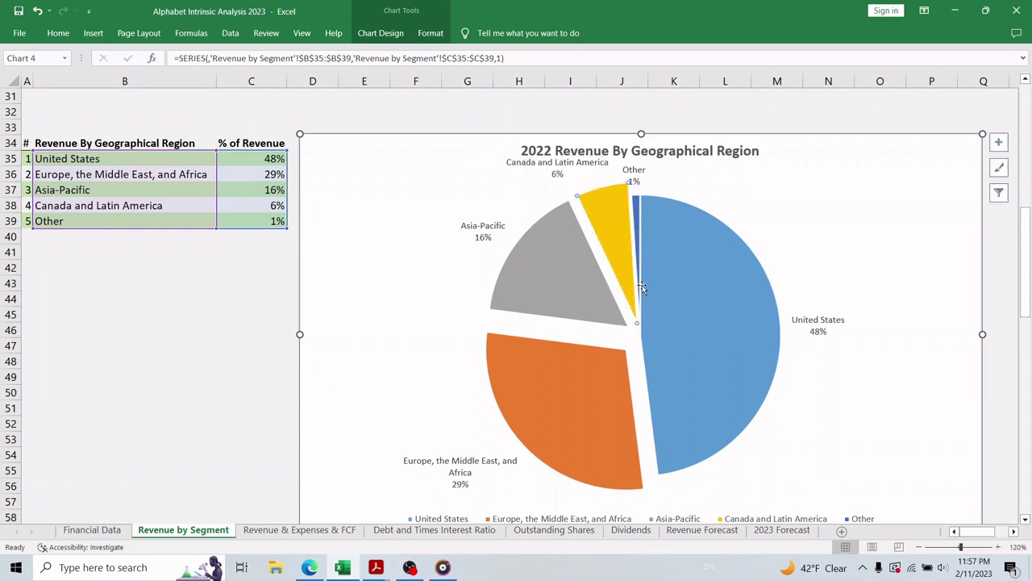
# - On the Revenue & Expenses & FCF sheet, highlight the Revenue, Cost of Revenue Expense and Operating Expenses chart lines one after another
pyautogui.click(306, 530)
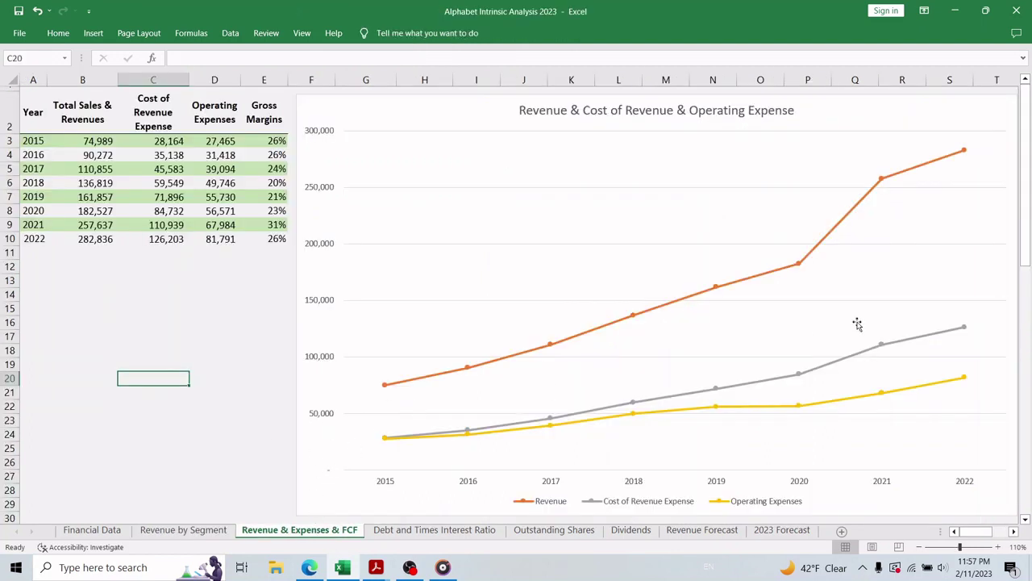
pyautogui.click(829, 235)
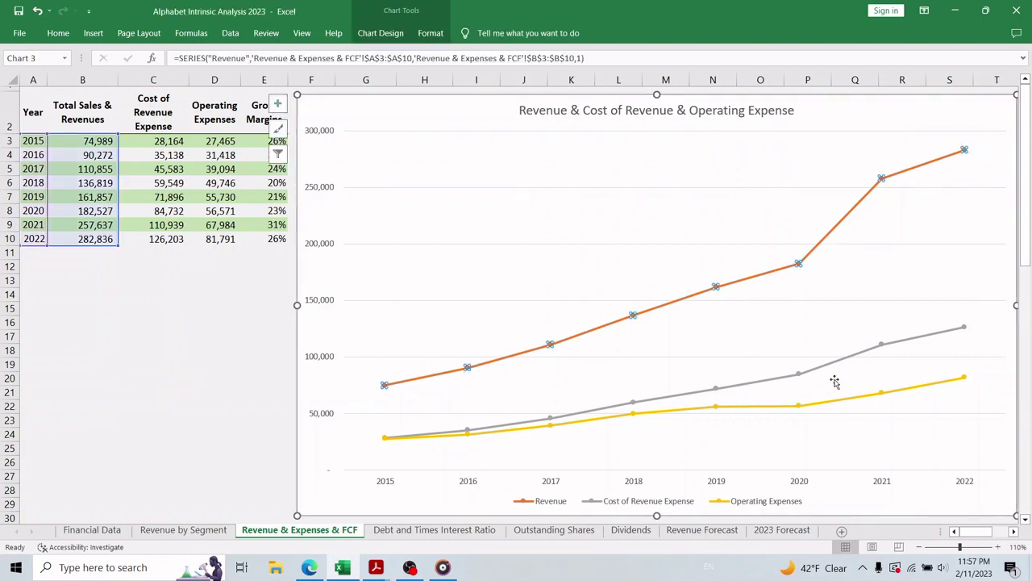
pyautogui.click(869, 352)
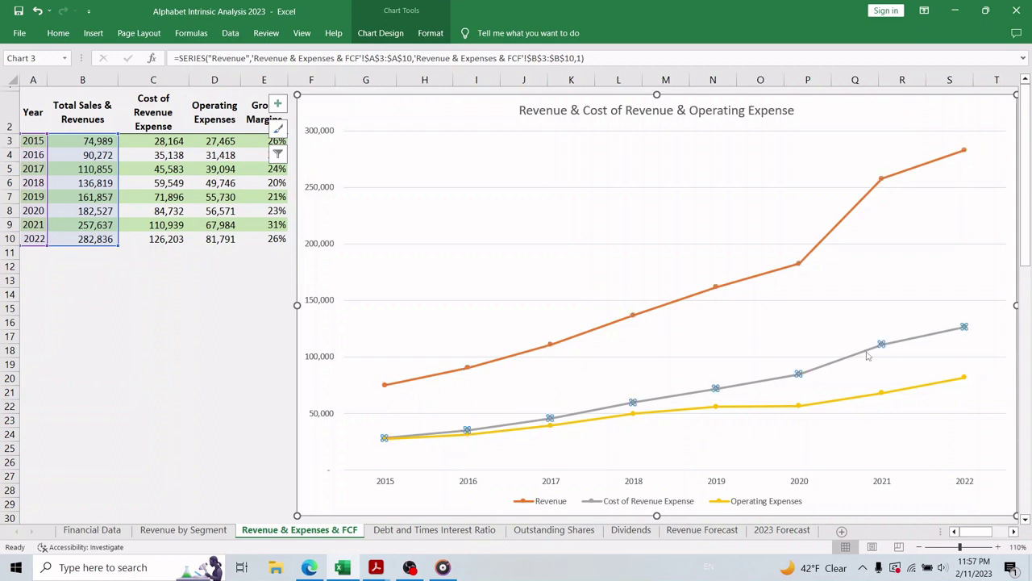
pyautogui.click(861, 394)
pyautogui.click(863, 396)
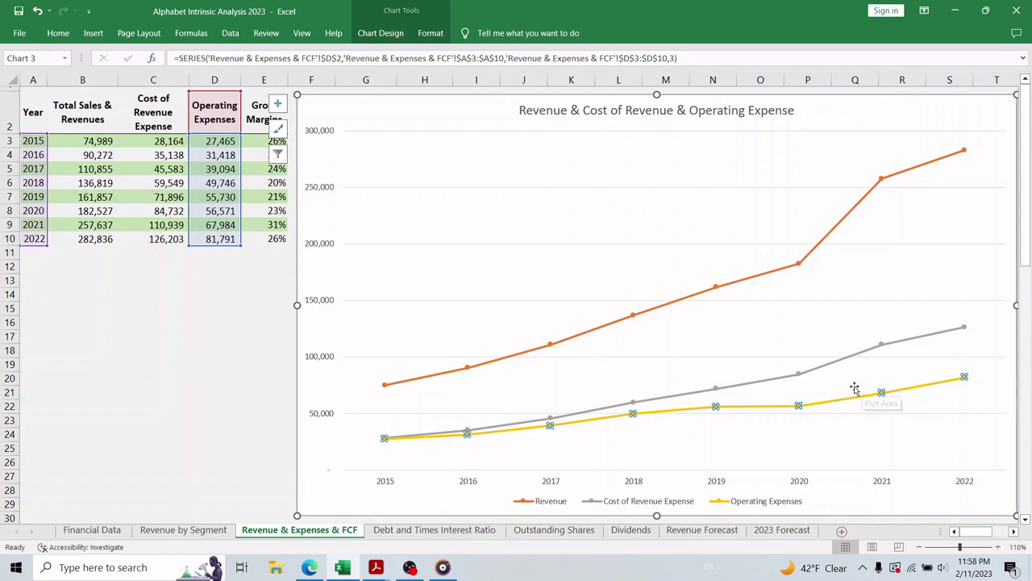
# - Highlight the Gross Margins column from its header through 2022 for review, then clear the selection
pyautogui.click(215, 308)
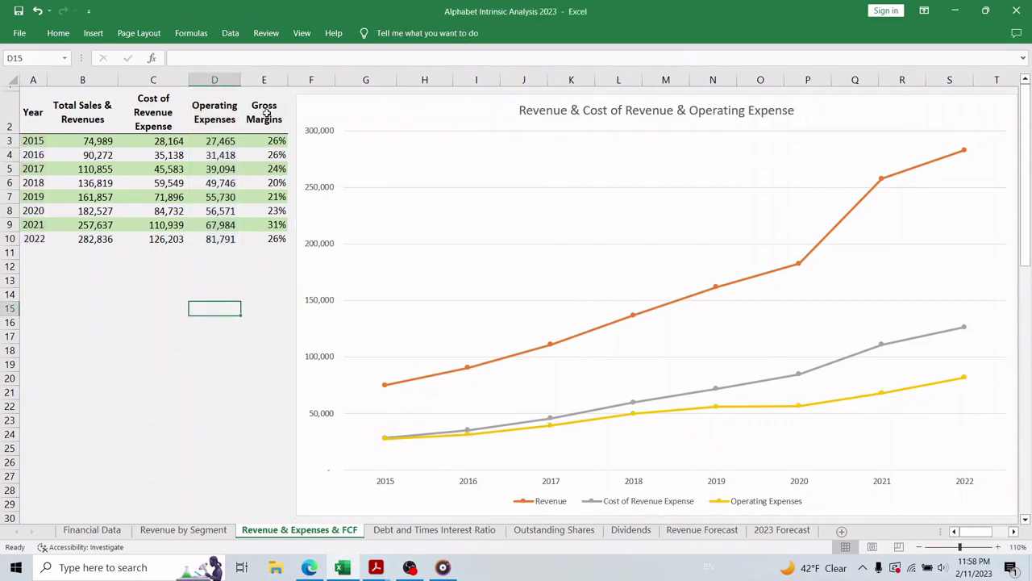
pyautogui.moveTo(264, 105); pyautogui.dragTo(263, 239)
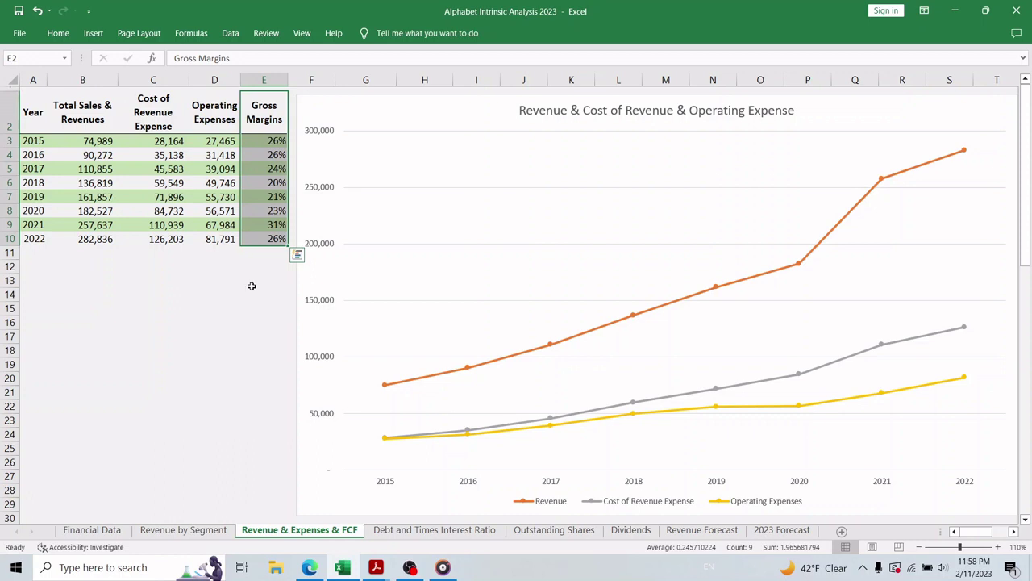
pyautogui.click(252, 286)
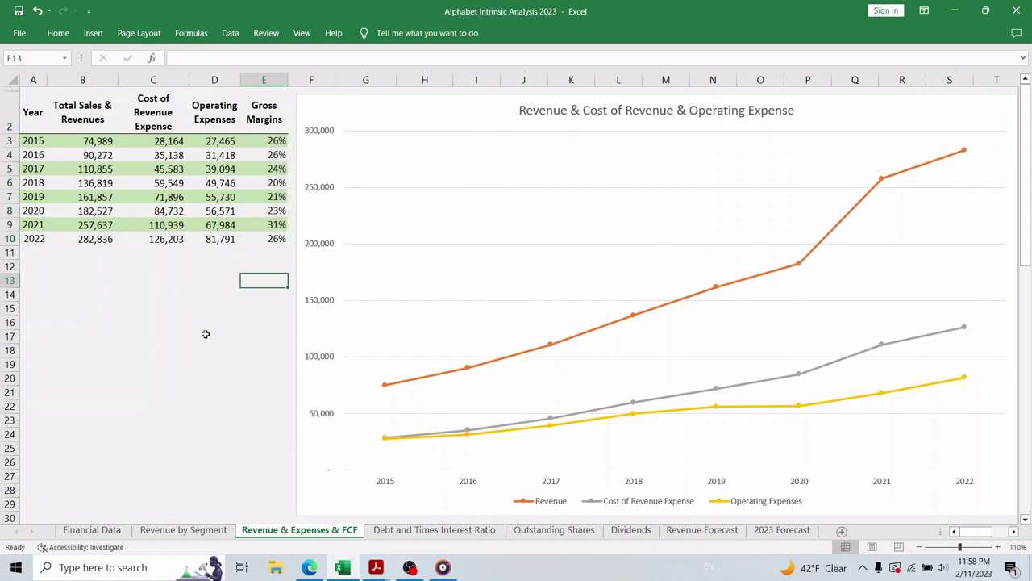
# - Compare the 2021 and 2022 rows of the FCF table and move the red Concerning Matter text box onto the upper part of the FCF chart
pyautogui.scroll(-10, 203, 329)
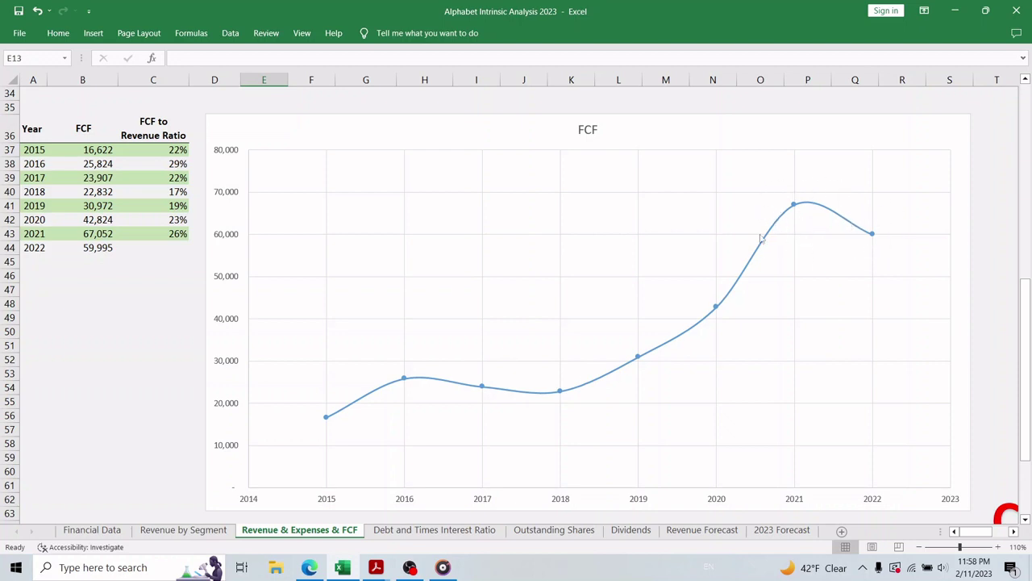
pyautogui.moveTo(42, 234); pyautogui.dragTo(93, 237)
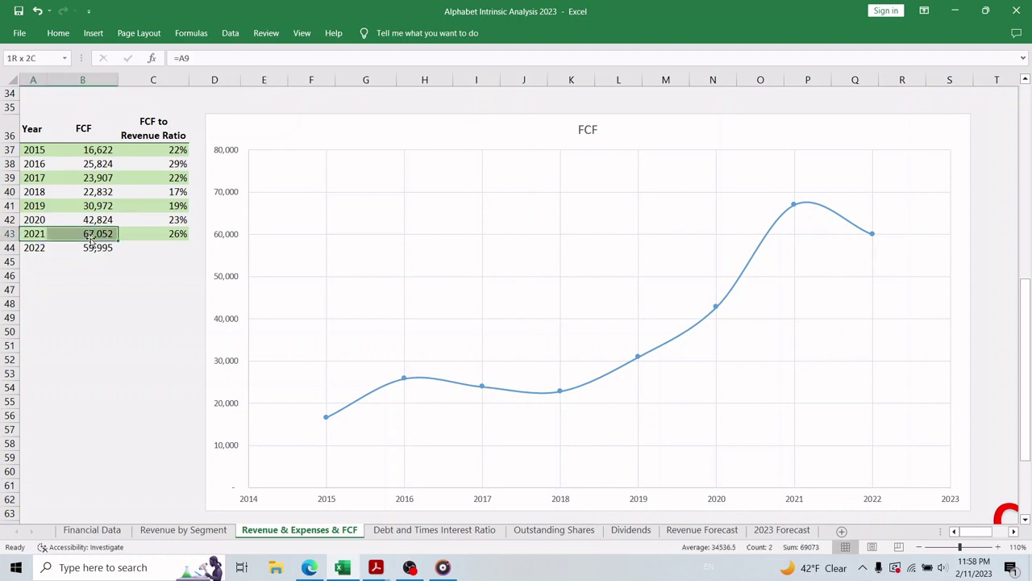
pyautogui.moveTo(86, 250); pyautogui.dragTo(87, 250)
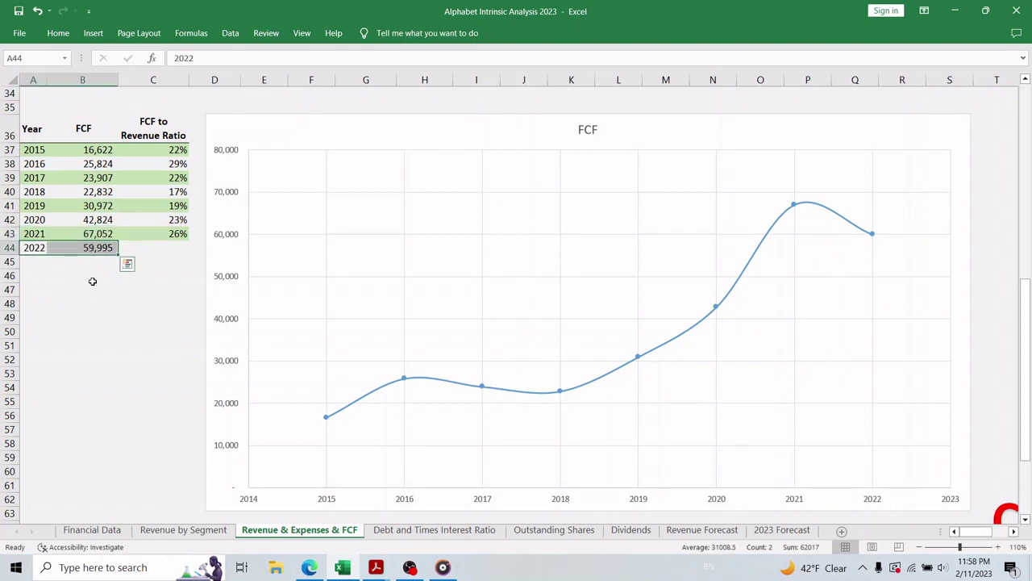
pyautogui.click(92, 280)
pyautogui.click(1003, 494)
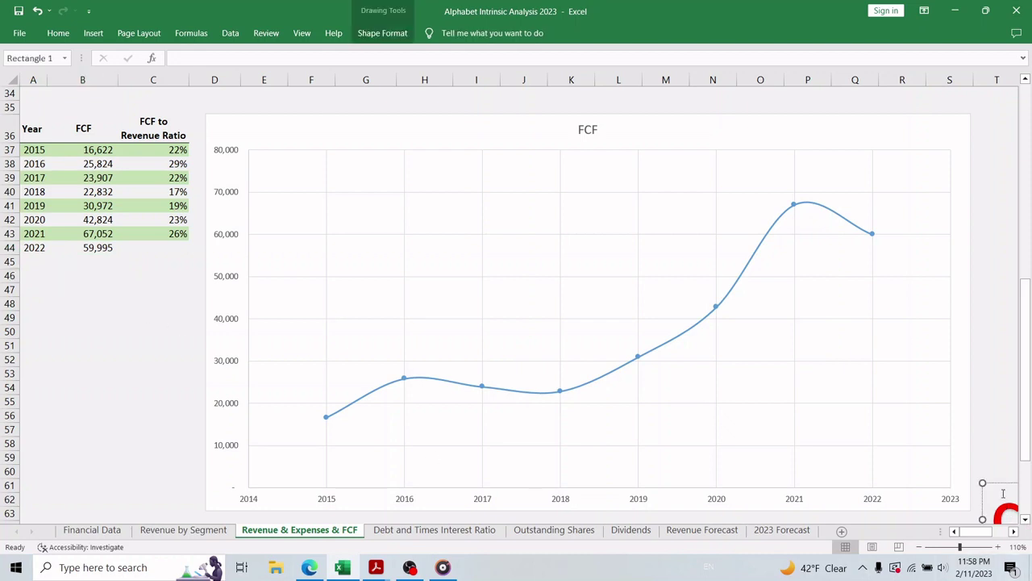
pyautogui.moveTo(1001, 484); pyautogui.dragTo(287, 170)
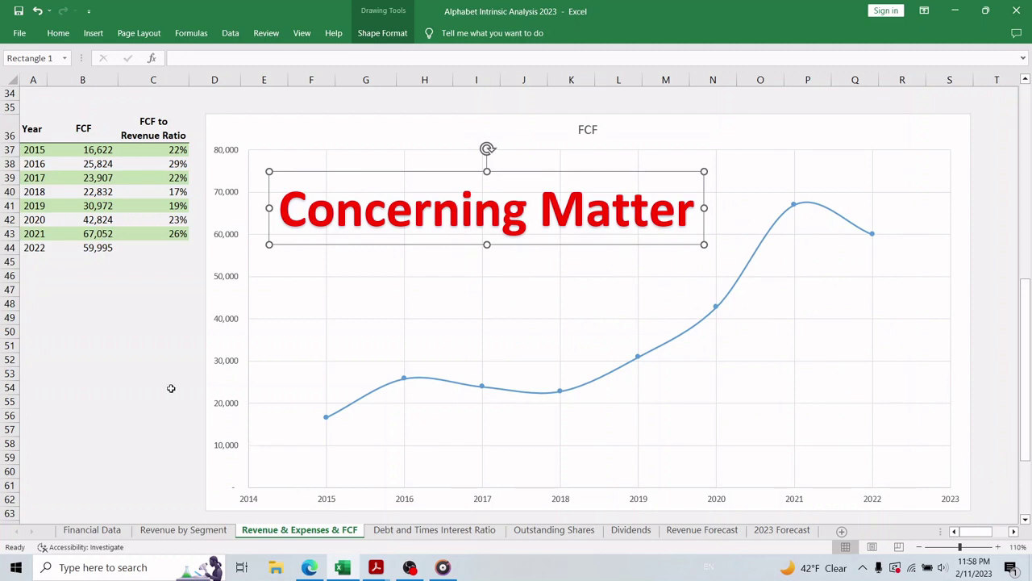
# - On the Debt and Times Interest Ratio sheet, examine the Debt to Assets Ratio rows for 2020 to 2022
pyautogui.click(440, 530)
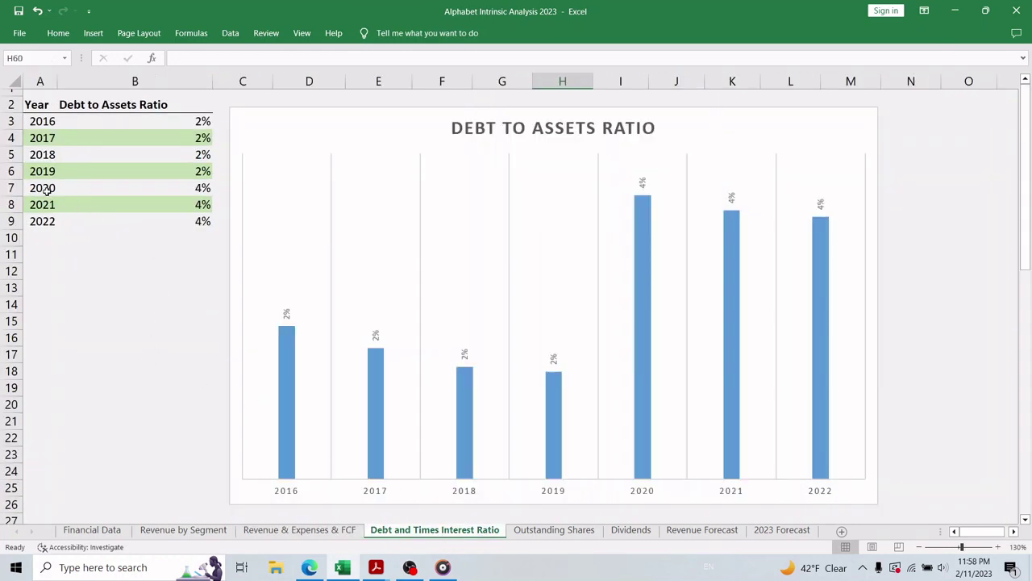
pyautogui.moveTo(46, 188); pyautogui.dragTo(143, 224)
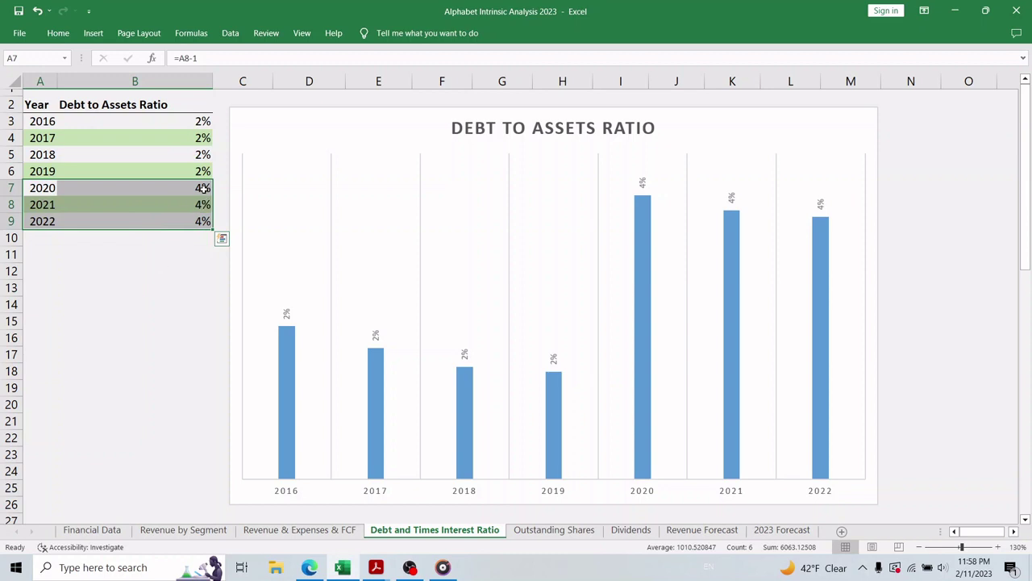
pyautogui.click(200, 220)
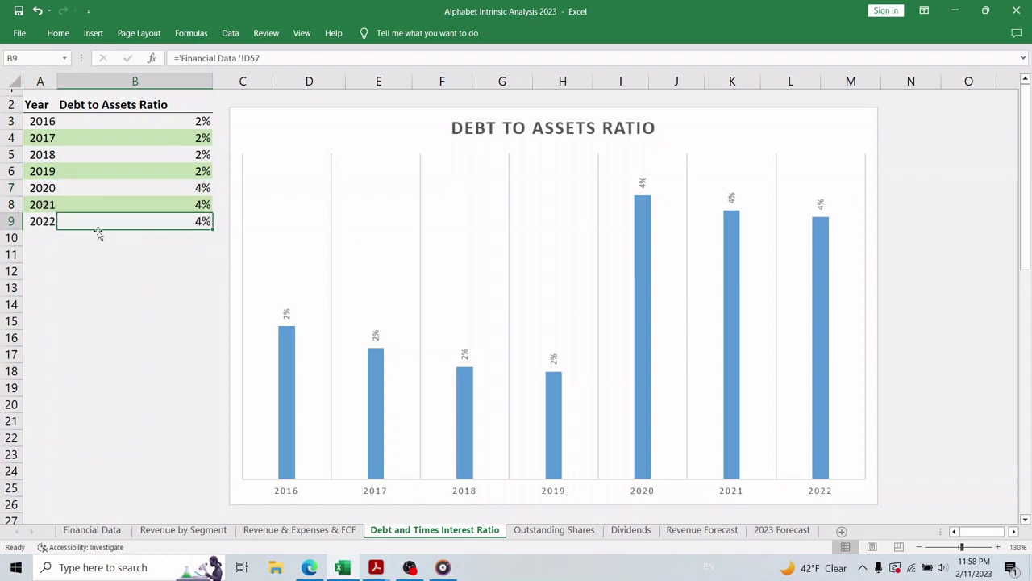
pyautogui.moveTo(36, 191); pyautogui.dragTo(150, 226)
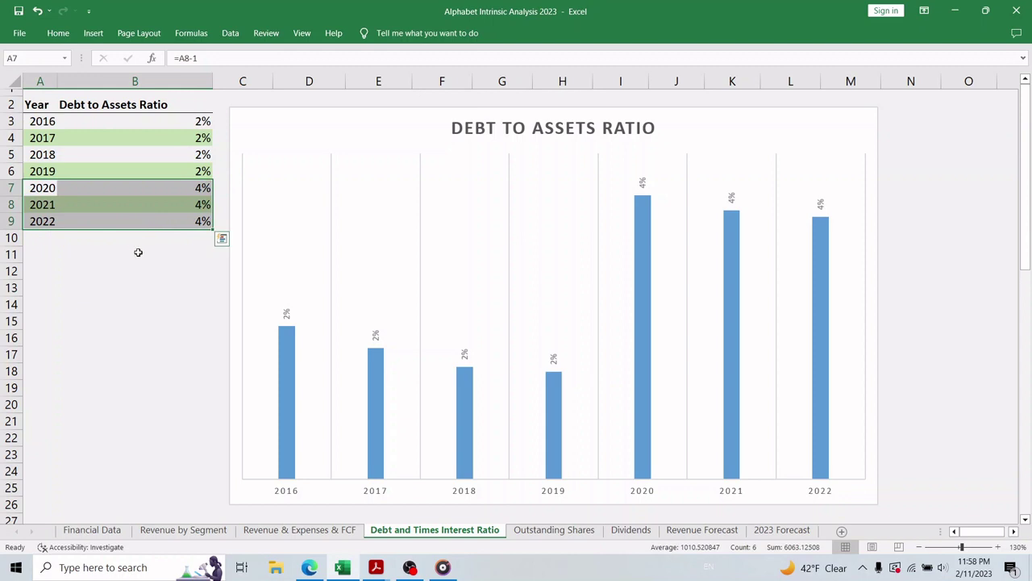
pyautogui.click(203, 282)
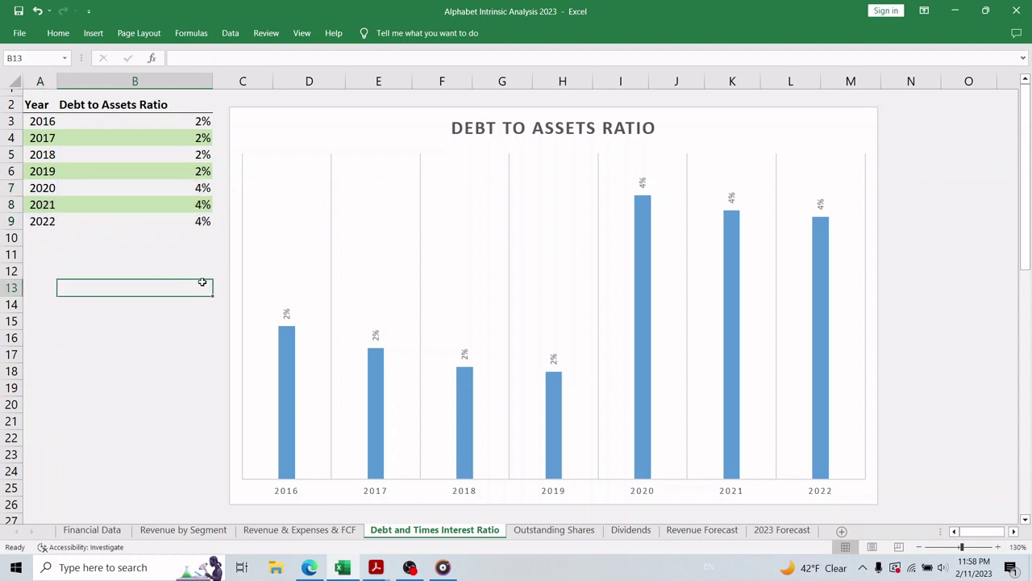
# - Review the Times Interest Earned Ratio table and chart further down the sheet, highlighting the 2022 row
pyautogui.scroll(-2, 185, 331)
pyautogui.scroll(2, 184, 332)
pyautogui.scroll(-10, 180, 322)
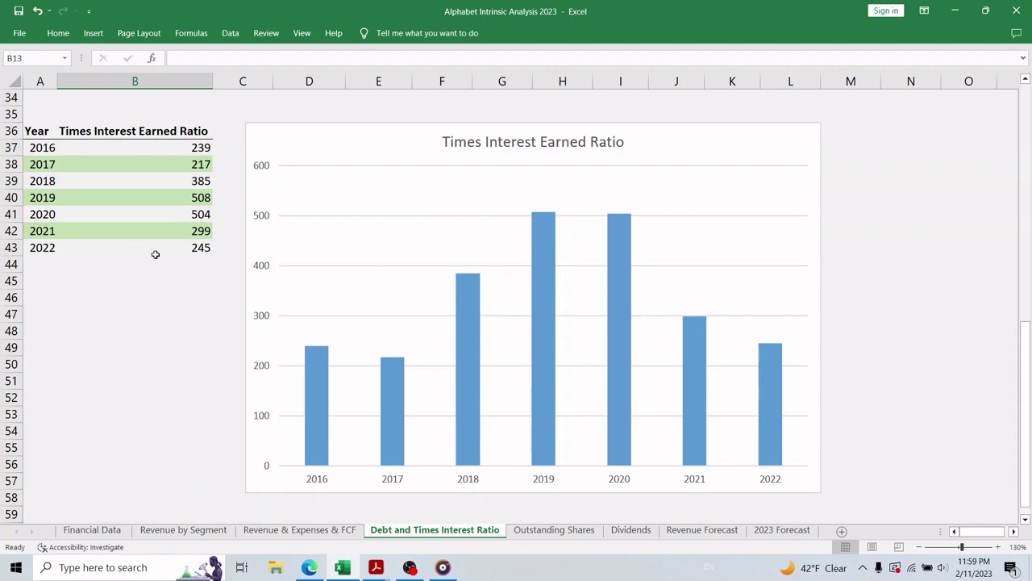
pyautogui.moveTo(42, 250); pyautogui.dragTo(151, 252)
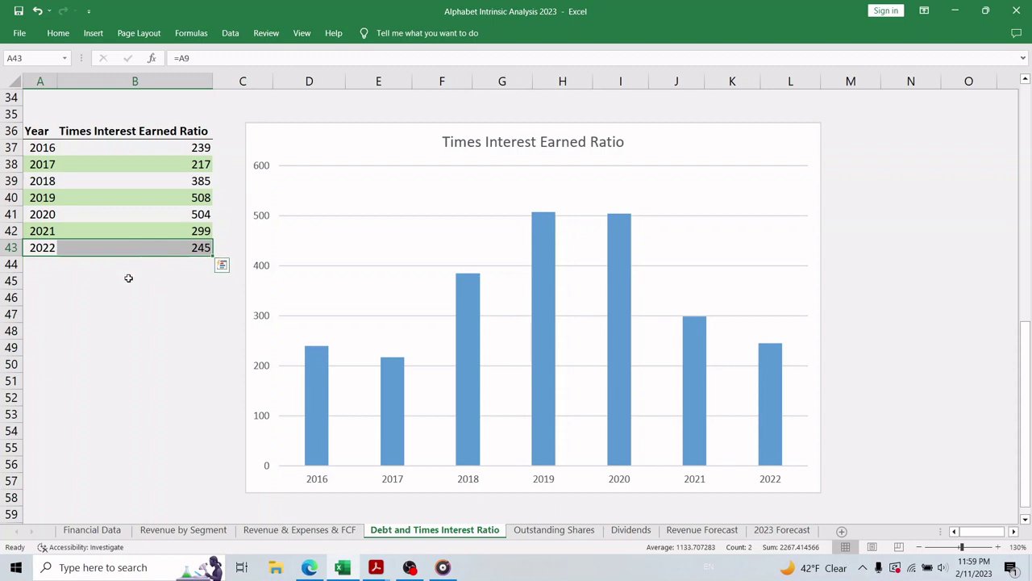
pyautogui.click(120, 310)
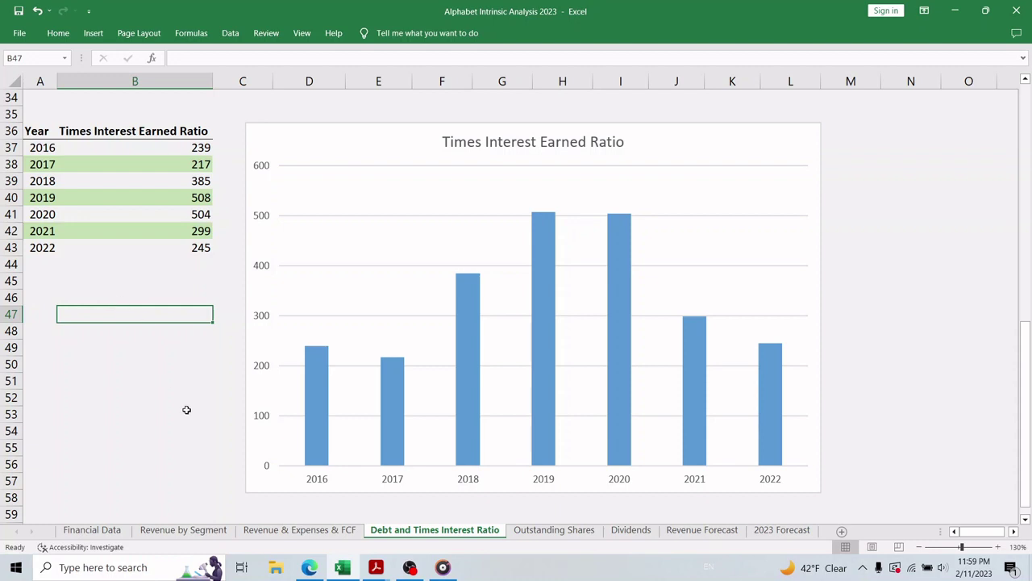
# - On the Outstanding Shares sheet, highlight the % of Change values from 2018 to 2022 for review
pyautogui.click(532, 534)
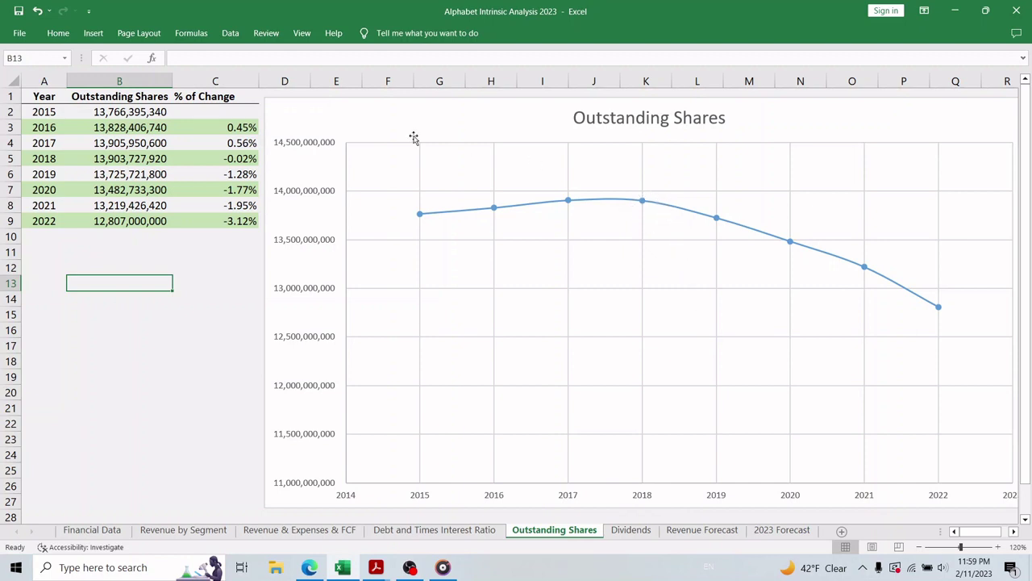
pyautogui.moveTo(227, 161); pyautogui.dragTo(234, 220)
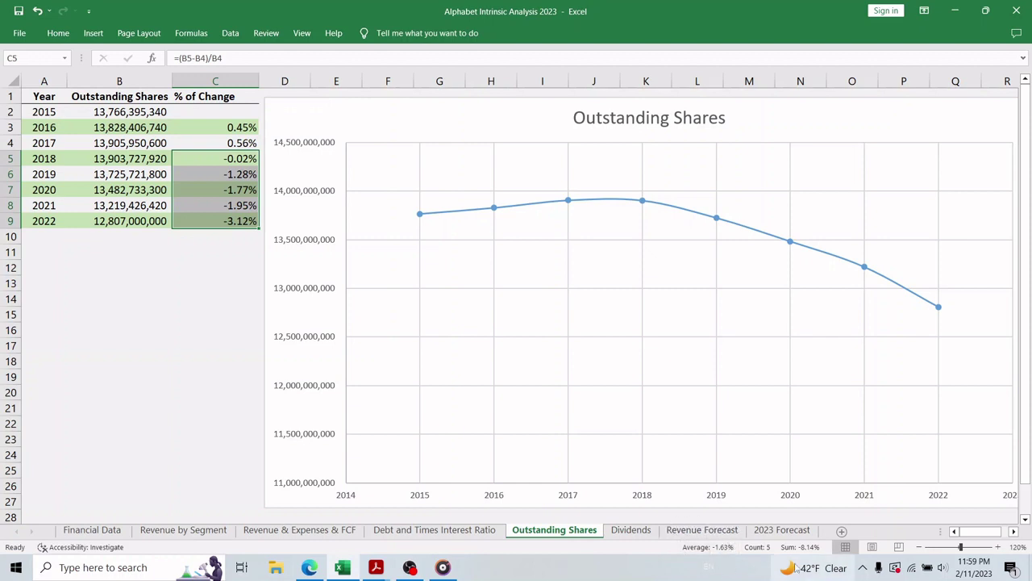
pyautogui.click(160, 315)
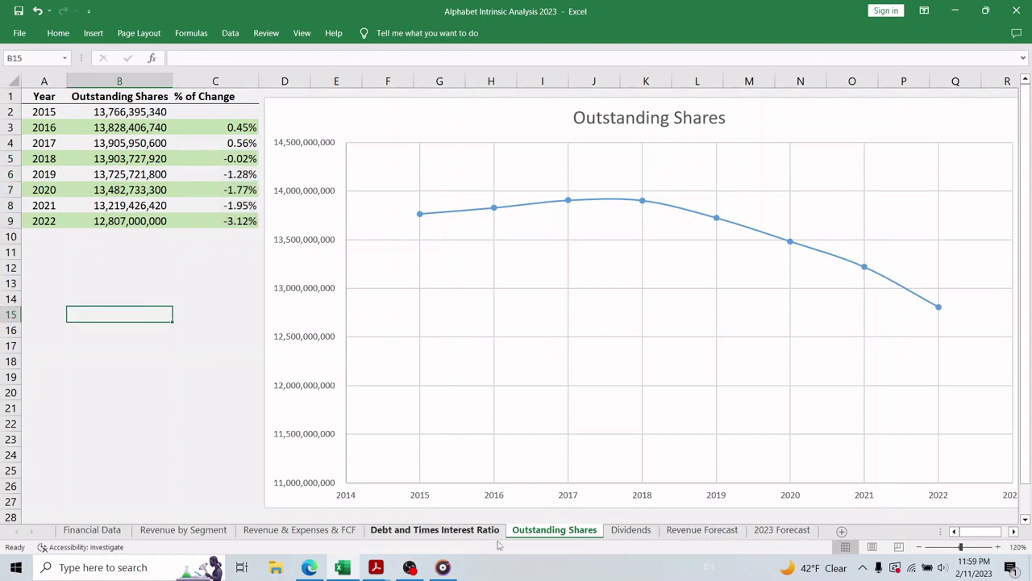
# - On the Dividends sheet, highlight the Dividends Per Share rows from 2015 to 2022 for review
pyautogui.click(629, 530)
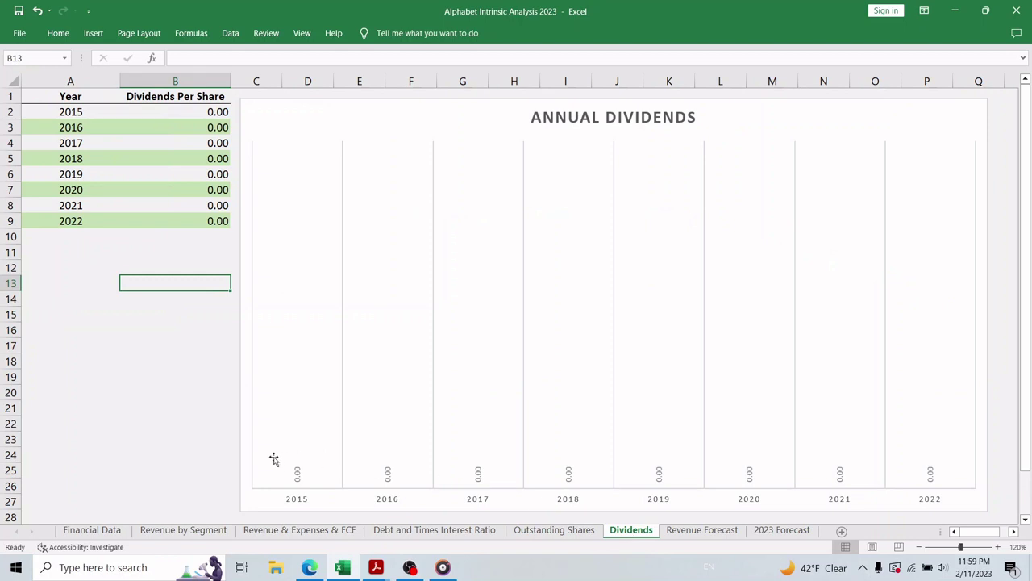
pyautogui.moveTo(194, 113); pyautogui.dragTo(96, 212)
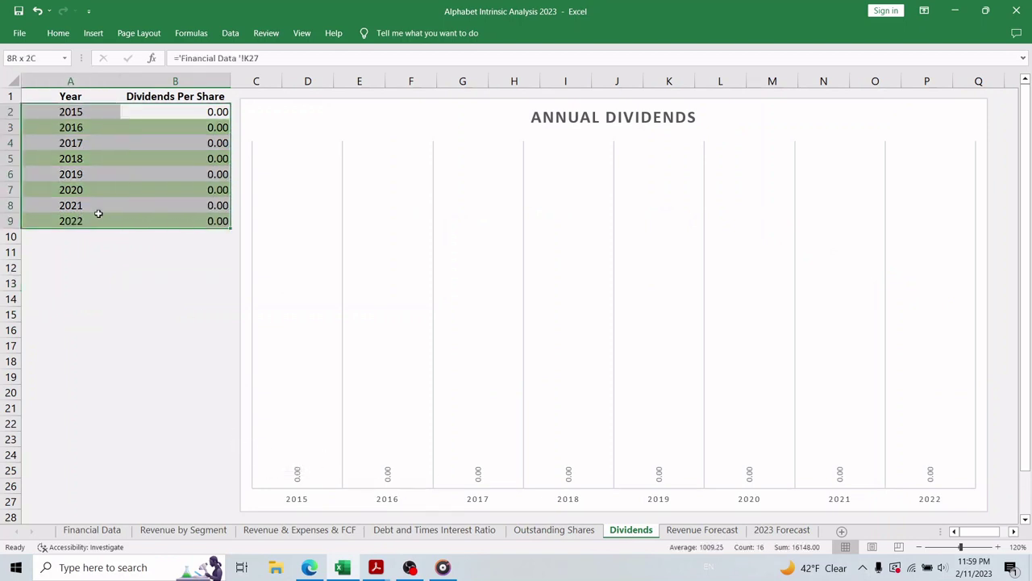
# - Review the Annual Dividends chart and inspect the 2022 Dividends Per Share cell
pyautogui.click(128, 302)
pyautogui.click(500, 311)
pyautogui.click(151, 328)
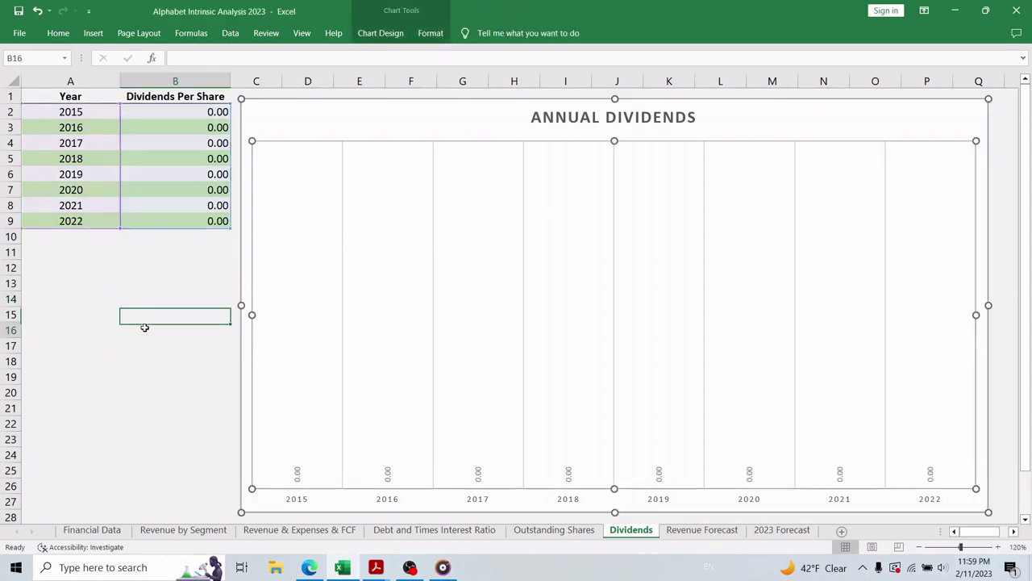
pyautogui.click(198, 221)
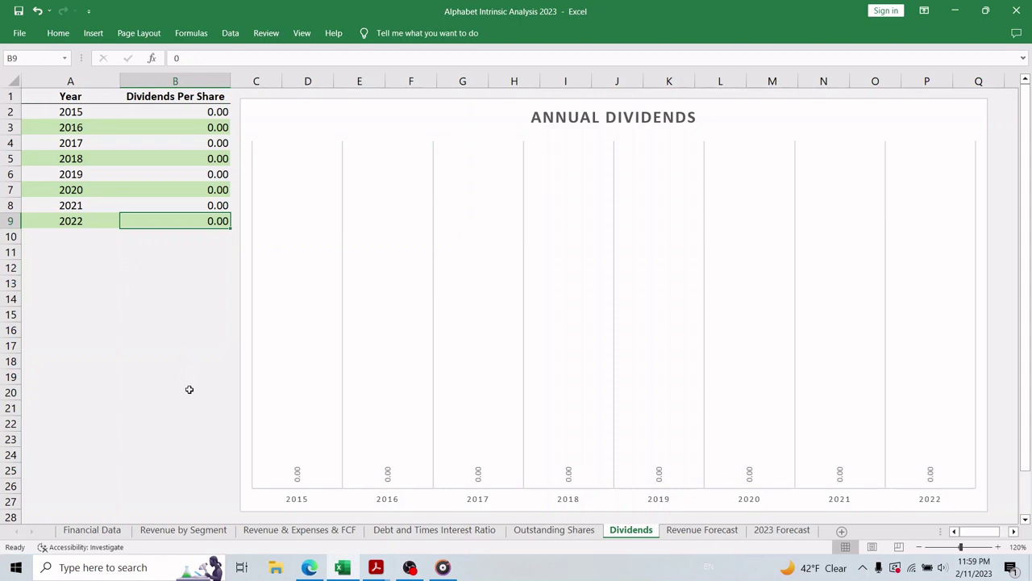
# - Open the Revenue Forecast sheet and highlight the Working Capital to Revenue Ratio label for review, leaving its text as is
pyautogui.click(676, 534)
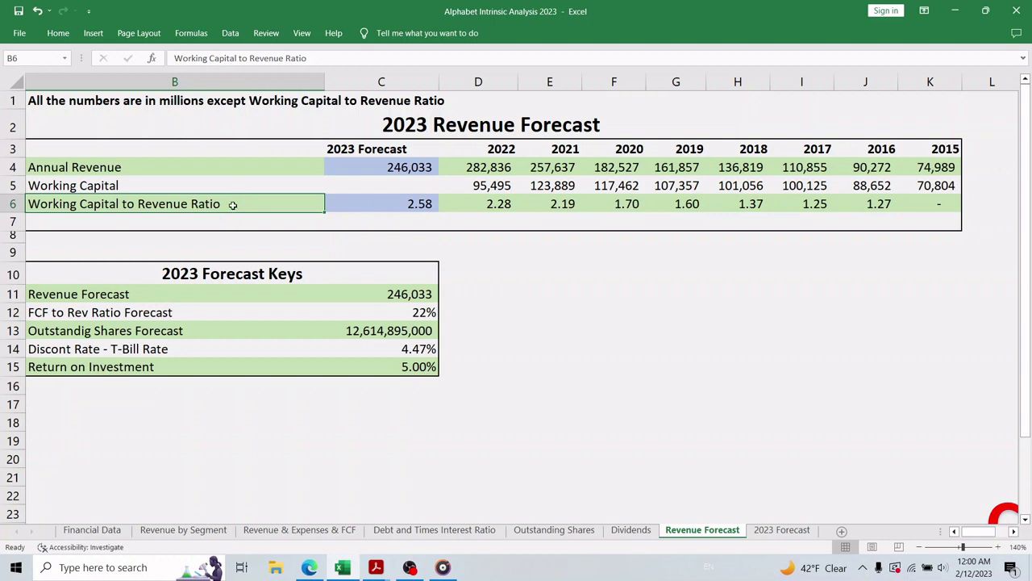
pyautogui.doubleClick(232, 205)
pyautogui.hotkey('ctrl', 'shift', 'Left')
pyautogui.hotkey('ctrl', 'shift', 'Left')
pyautogui.hotkey('ctrl', 'shift', 'Left')
pyautogui.hotkey('ctrl', 'shift', 'Left')
pyautogui.hotkey('ctrl', 'shift', 'Left')
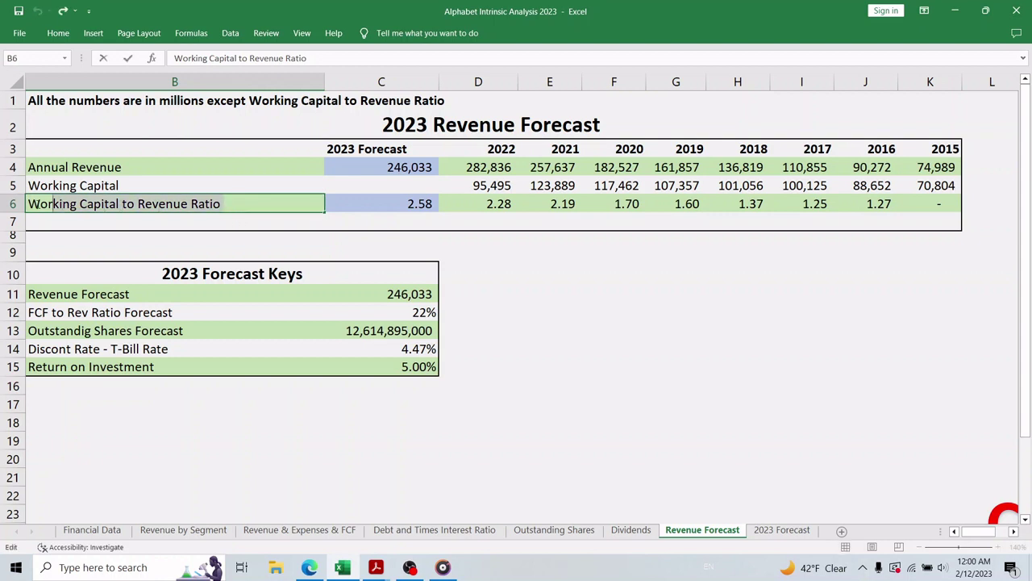
pyautogui.click(255, 227)
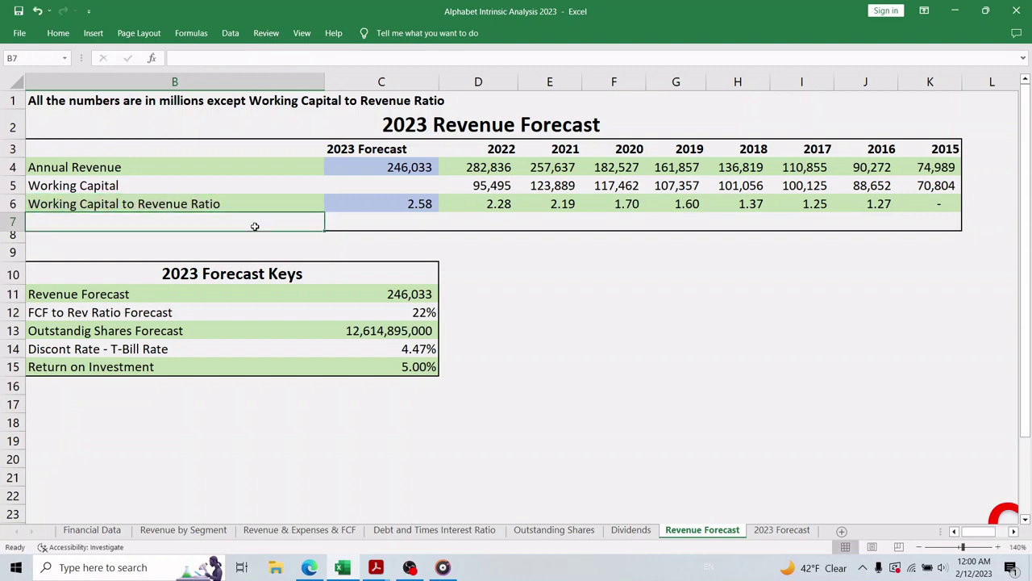
# - Switch to Edge, view the forecast scenarios in the earlier Alphabet/Google valuation video on YouTube, and return to the Excel workbook
pyautogui.click(309, 567)
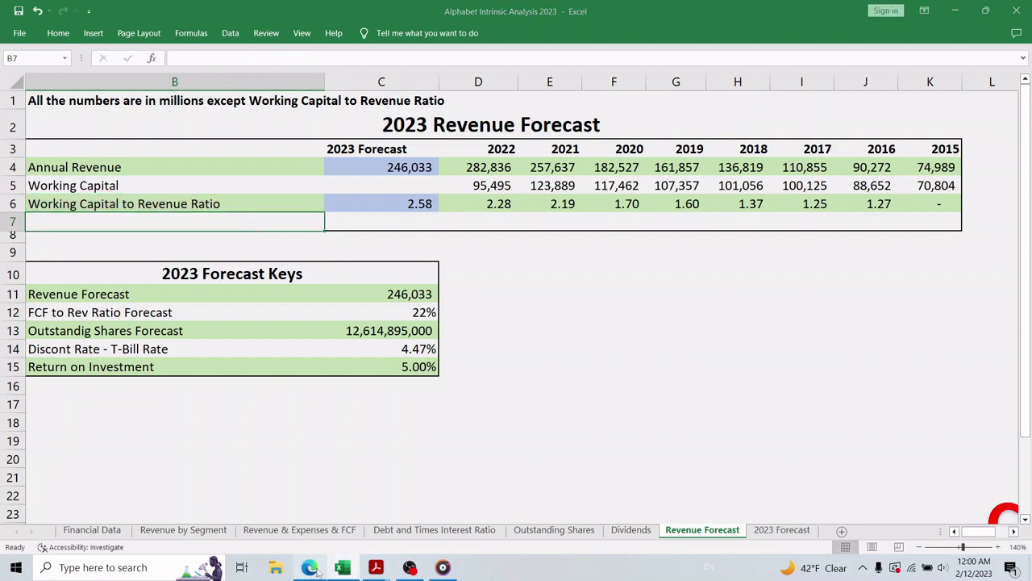
pyautogui.click(840, 11)
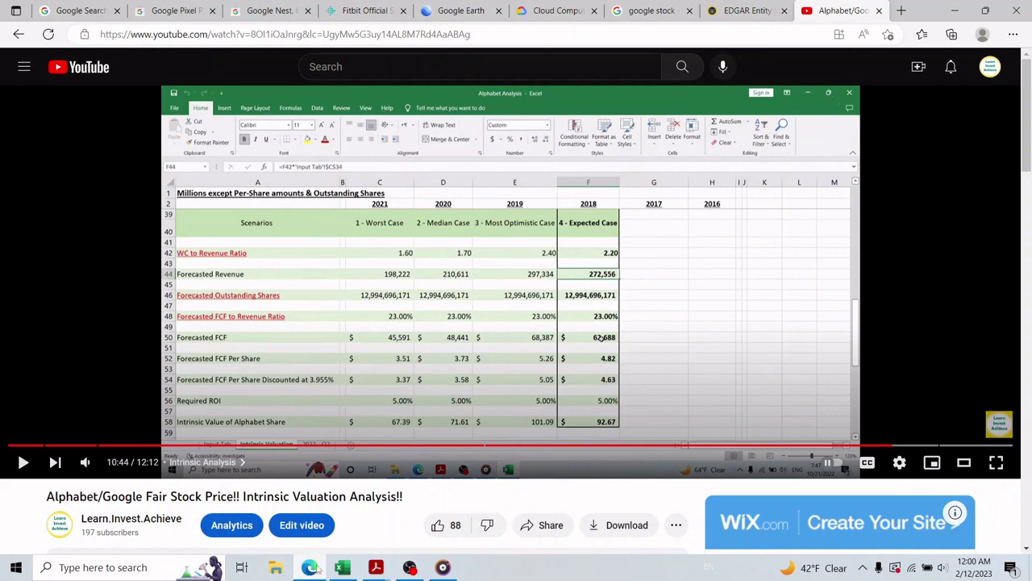
pyautogui.moveTo(342, 567)
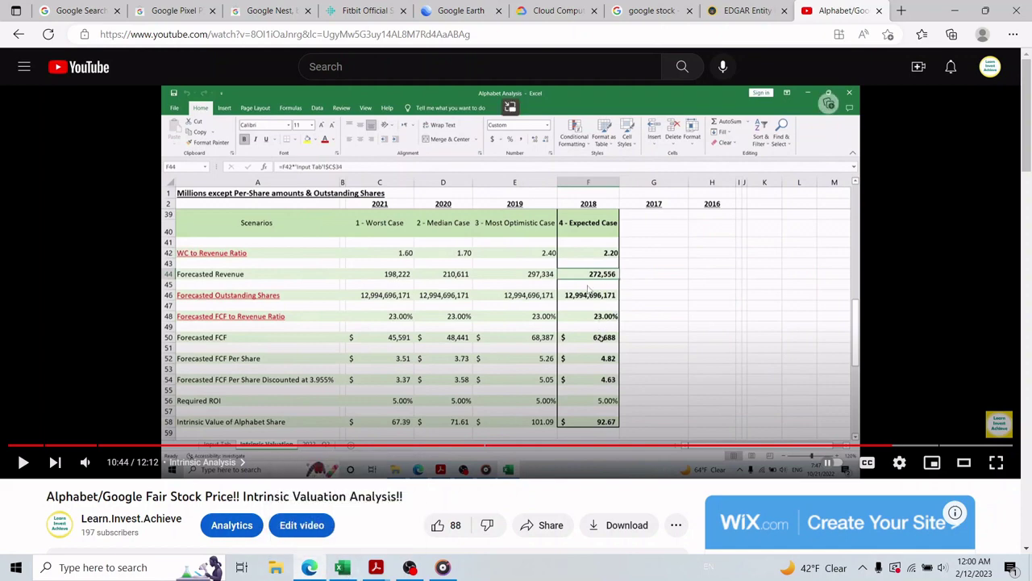
pyautogui.click(342, 567)
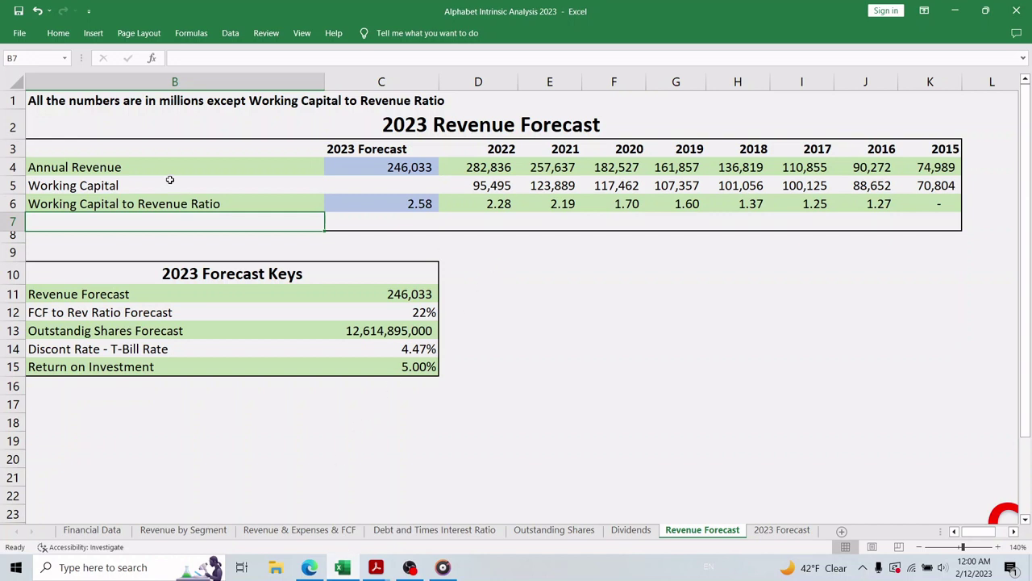
# - Highlight the Working Capital to Revenue Ratio label and its 2022 to 2020 values for review
pyautogui.click(163, 206)
pyautogui.doubleClick(249, 204)
pyautogui.moveTo(249, 204); pyautogui.dragTo(29, 204)
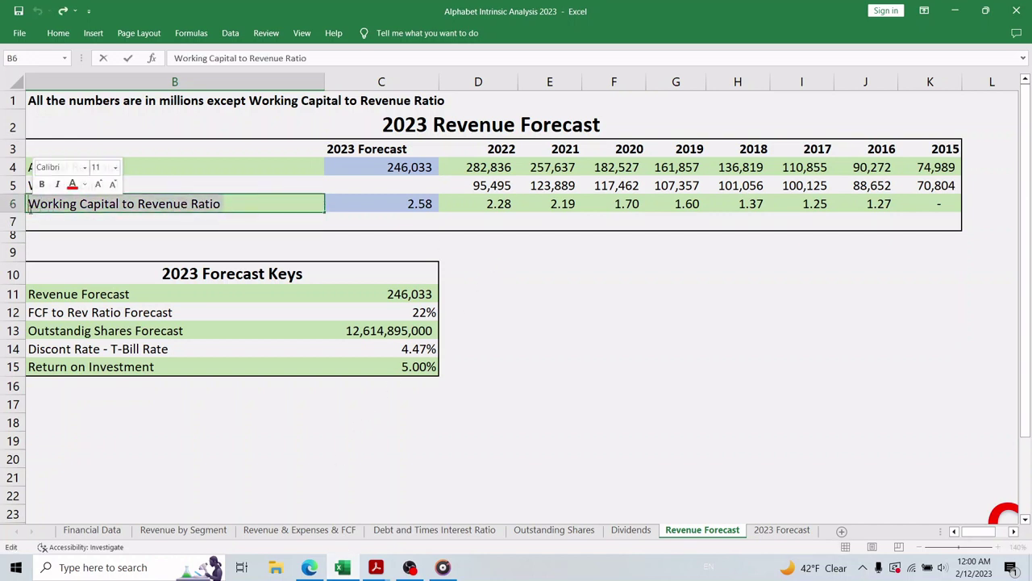
pyautogui.click(501, 269)
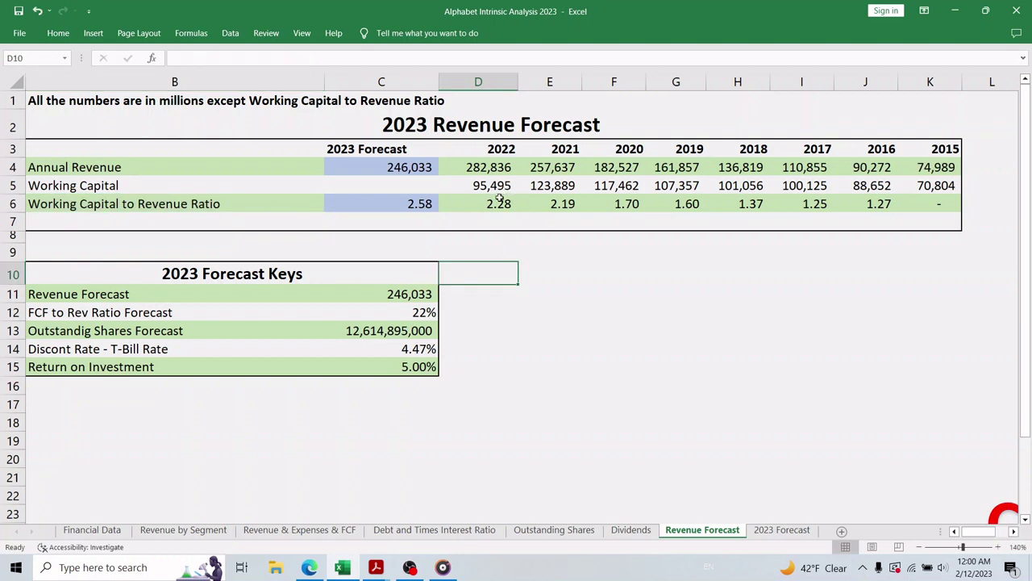
pyautogui.moveTo(495, 207); pyautogui.dragTo(619, 214)
pyautogui.click(558, 269)
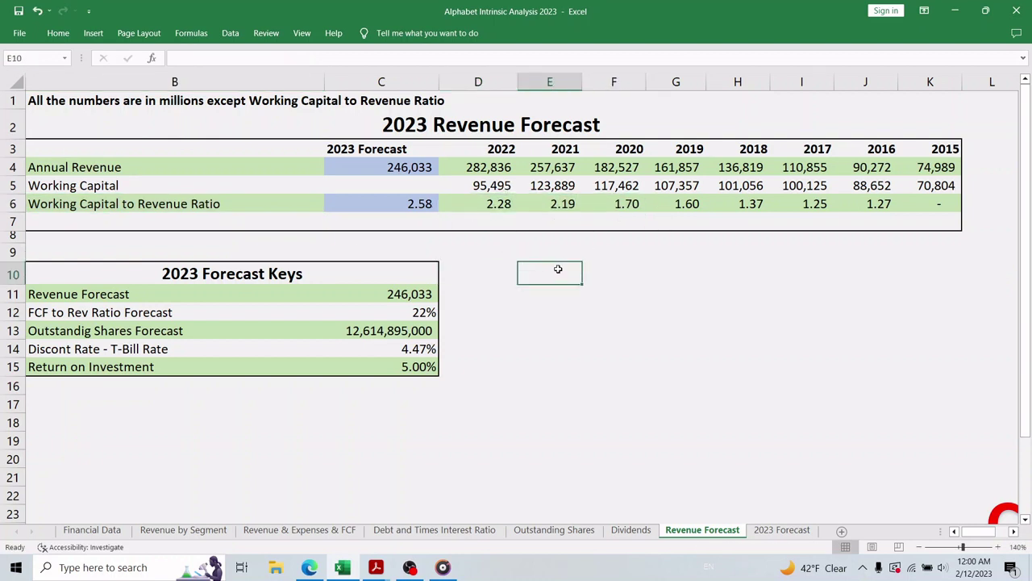
# - Inspect the multiplier in the 2023 Working Capital to Revenue Ratio formula and leave the cell without saving changes
pyautogui.click(423, 204)
pyautogui.moveTo(223, 58); pyautogui.dragTo(208, 58)
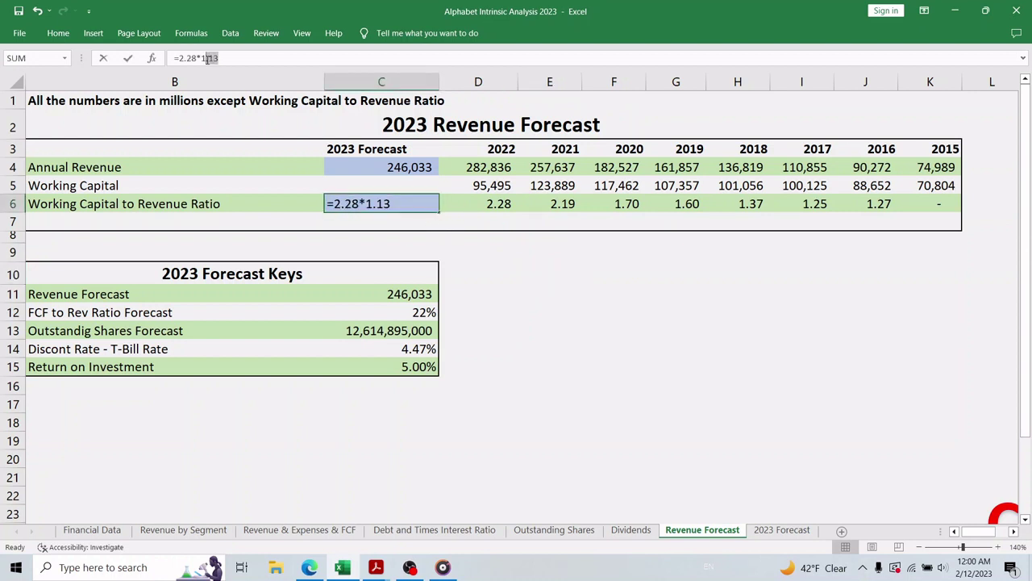
pyautogui.click(501, 287)
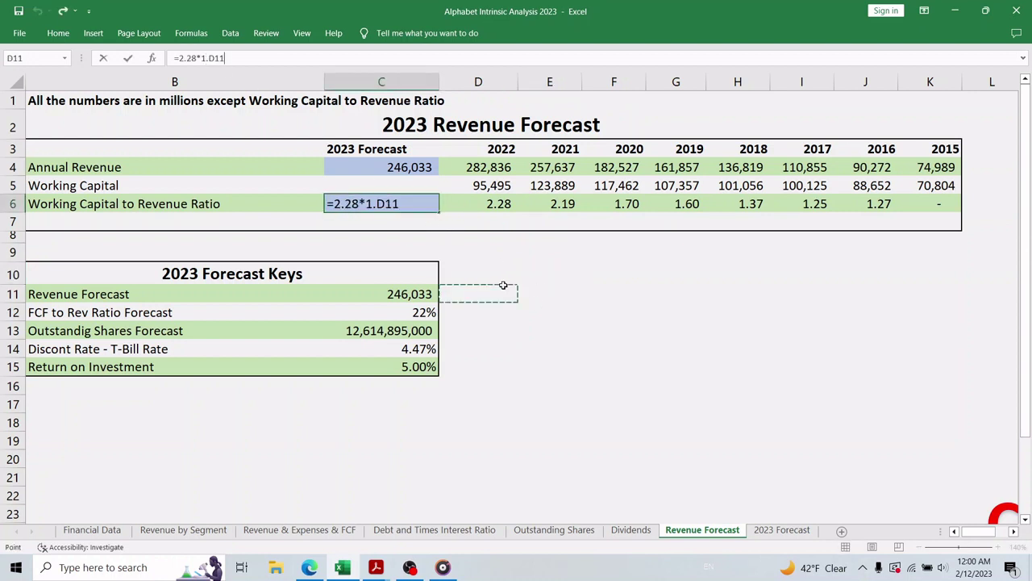
pyautogui.press('Escape')
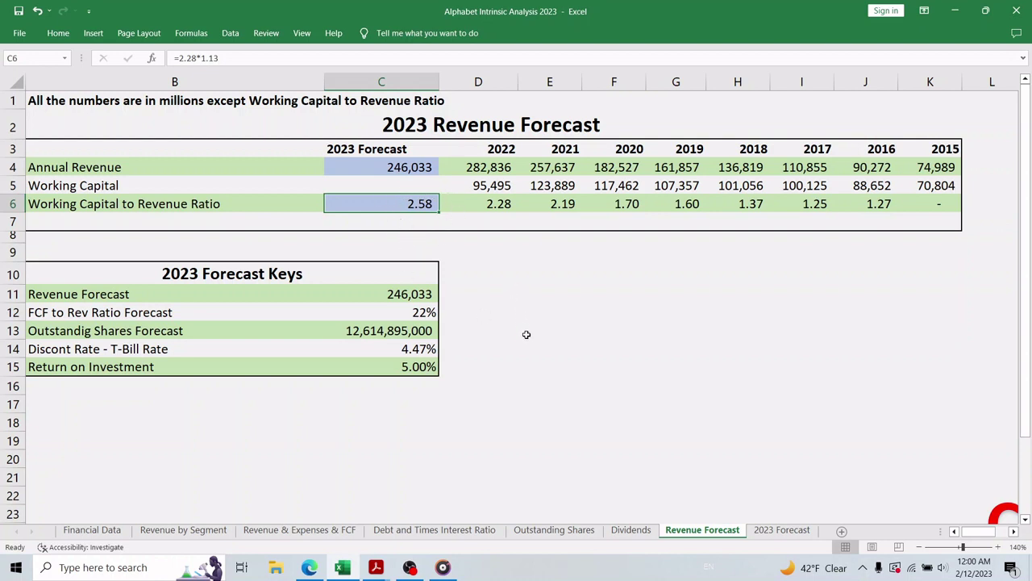
# - Highlight the 2022 Working Capital figure with its label, and the Working Capital values from 2022 back to 2016
pyautogui.moveTo(494, 185); pyautogui.dragTo(137, 186)
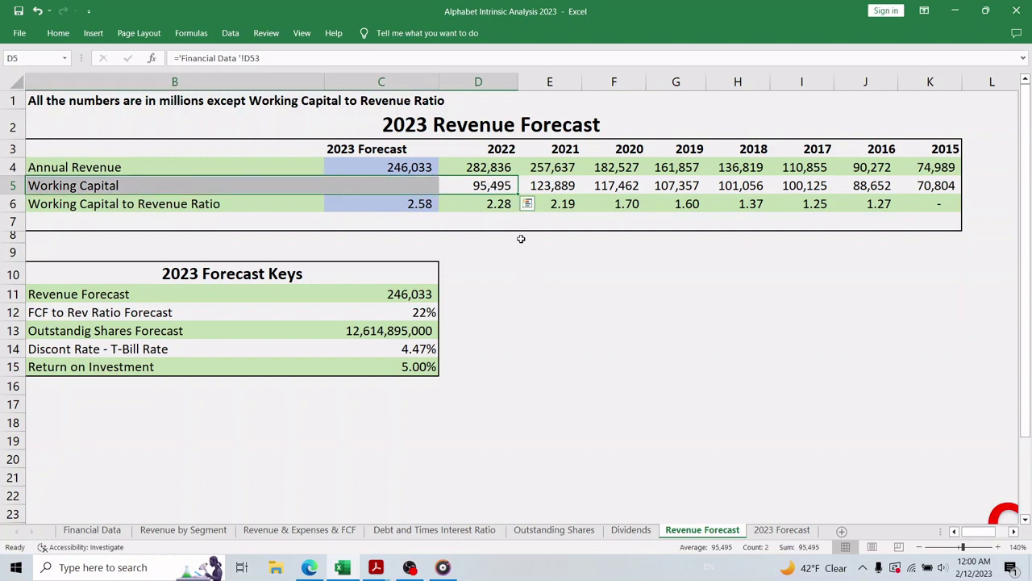
pyautogui.click(497, 186)
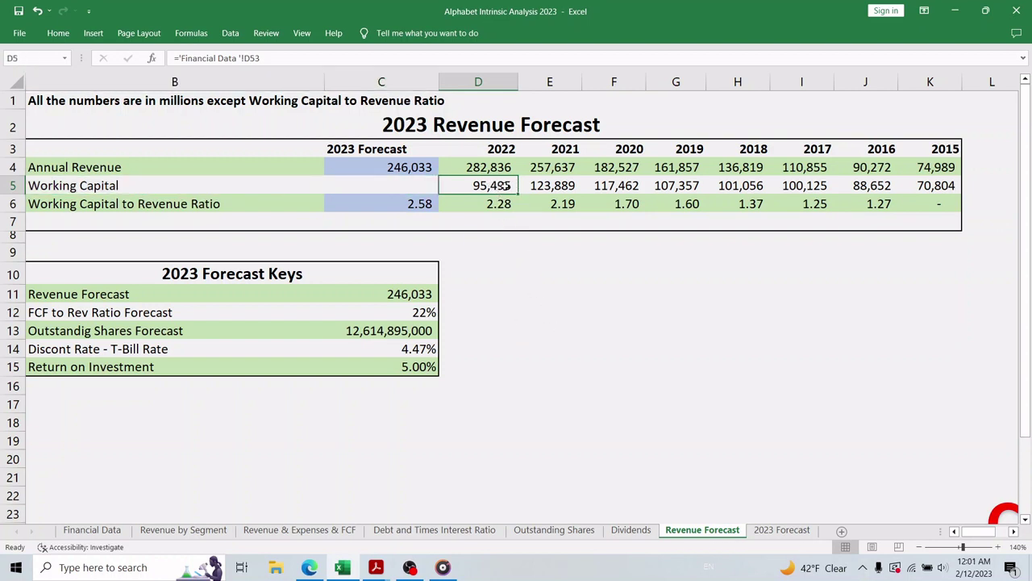
pyautogui.moveTo(511, 185); pyautogui.dragTo(836, 187)
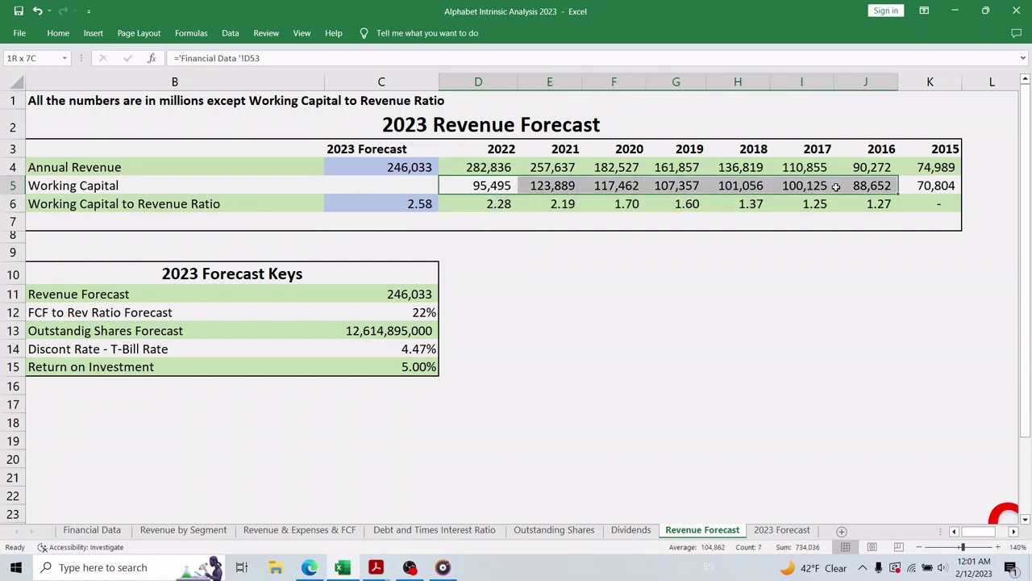
pyautogui.click(588, 365)
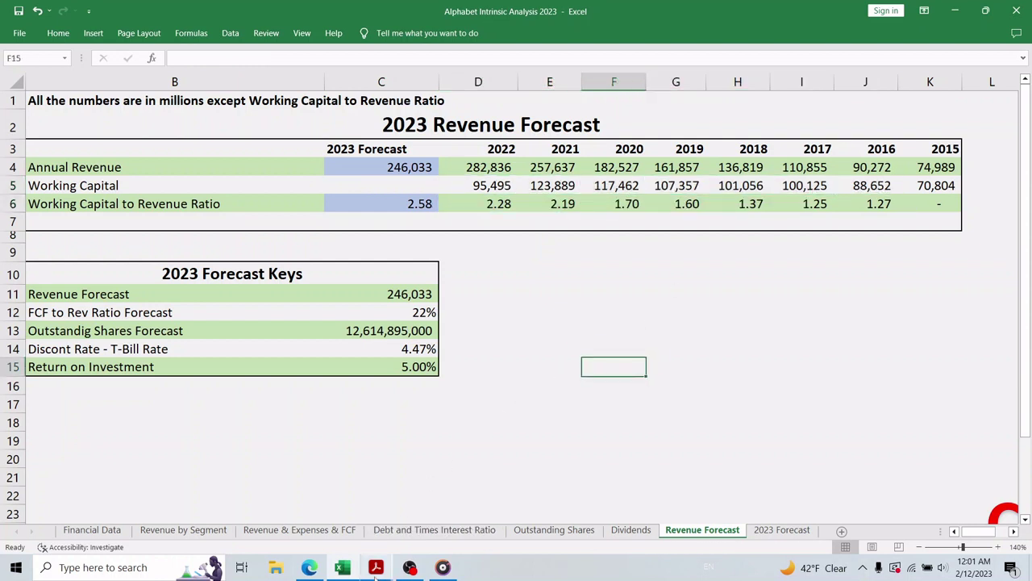
# - In Acrobat Reader, open the 2022 10-K's balance sheet, highlight the Total current assets row, and return to the Excel workbook
pyautogui.moveTo(379, 571)
pyautogui.click(101, 524)
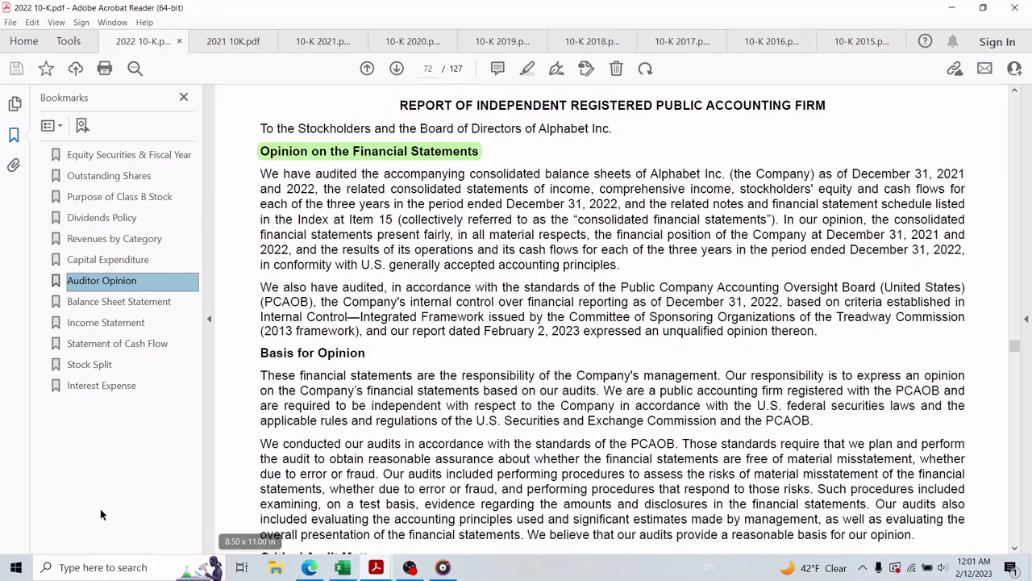
pyautogui.click(132, 303)
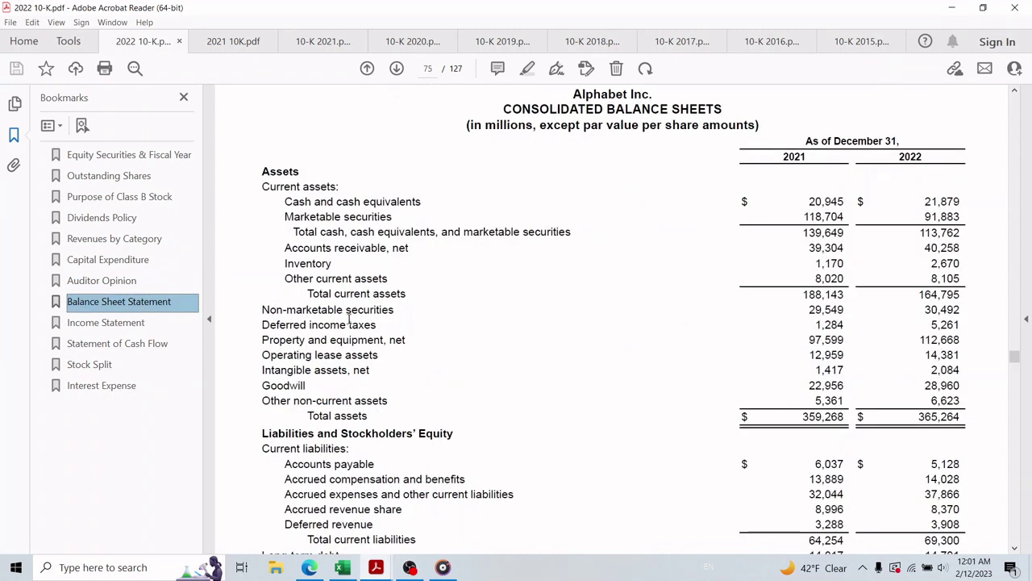
pyautogui.moveTo(974, 300); pyautogui.dragTo(328, 300)
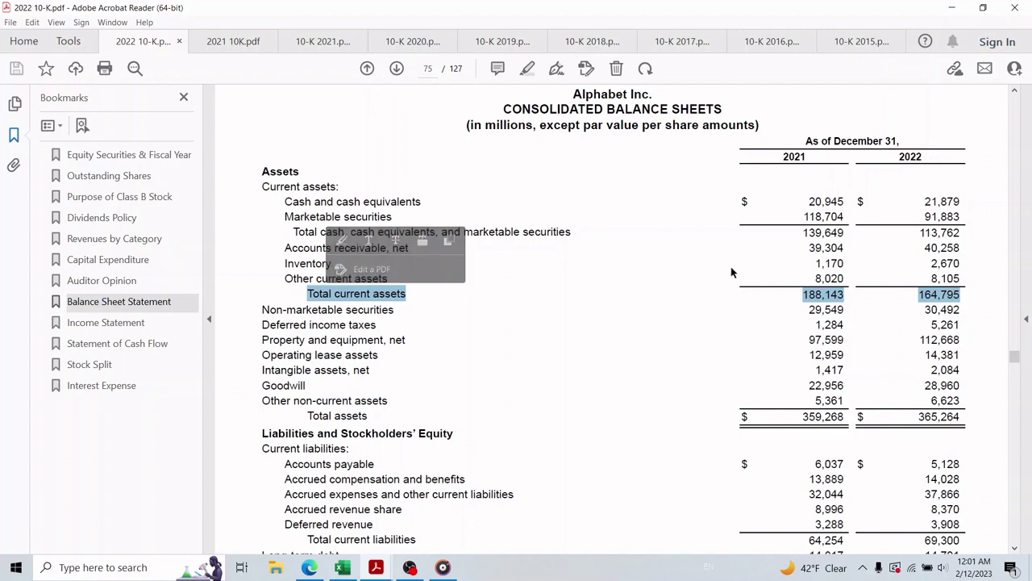
pyautogui.click(869, 99)
pyautogui.click(950, 11)
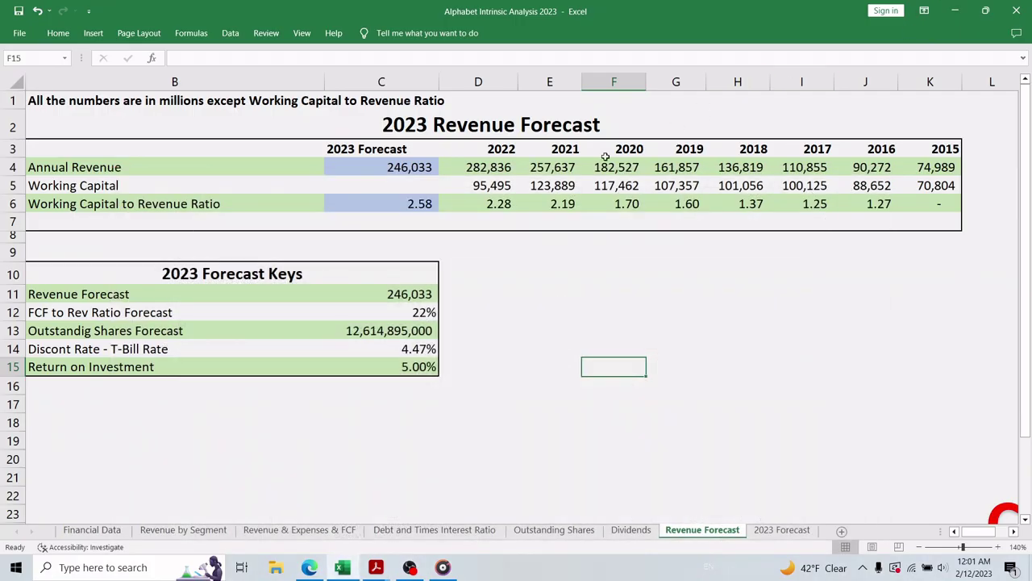
# - Compare the 2023 Annual Revenue forecast with 2022 revenue, and review the Working Capital values from 2022 back to 2017
pyautogui.click(415, 167)
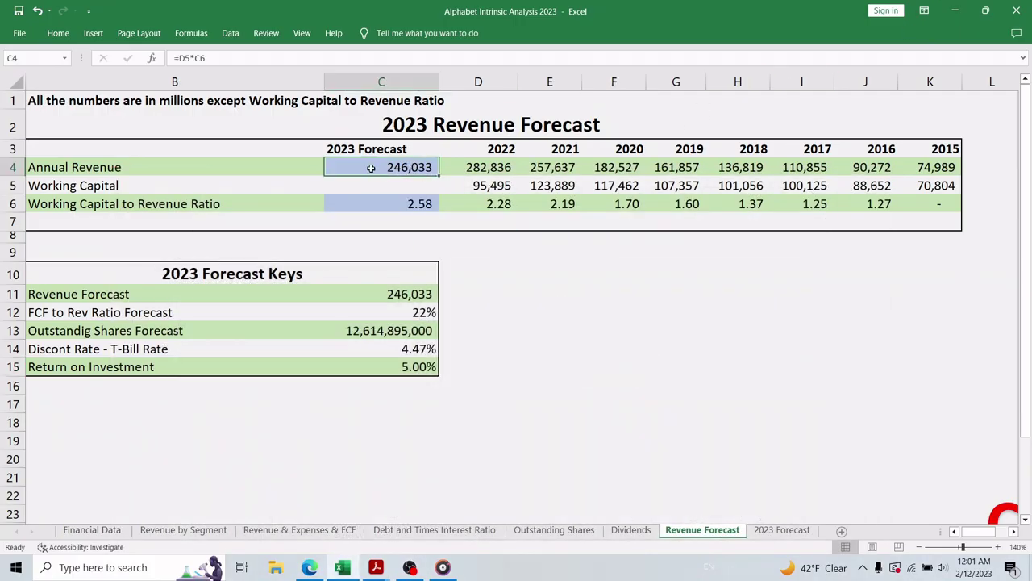
pyautogui.click(482, 167)
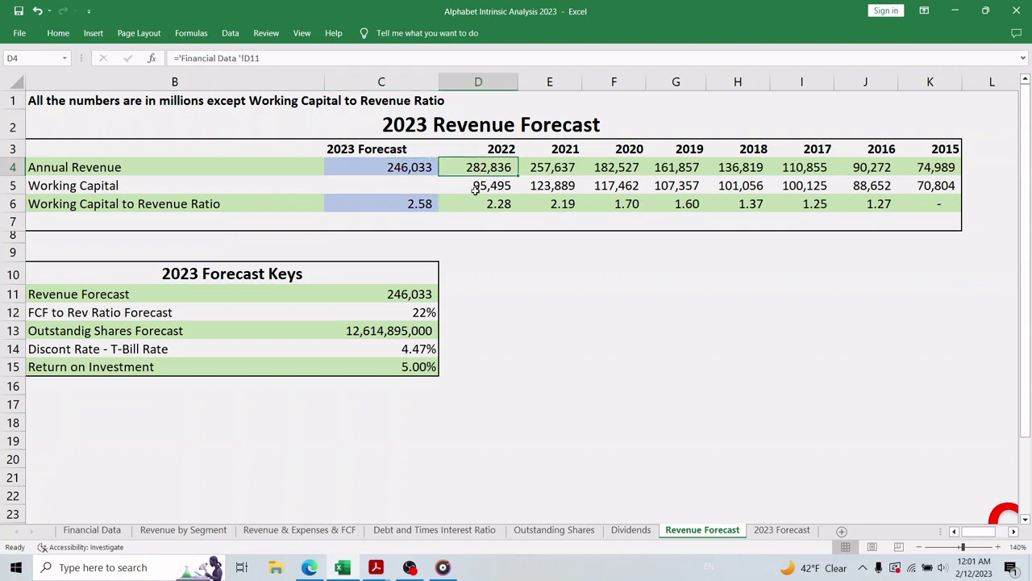
pyautogui.click(481, 188)
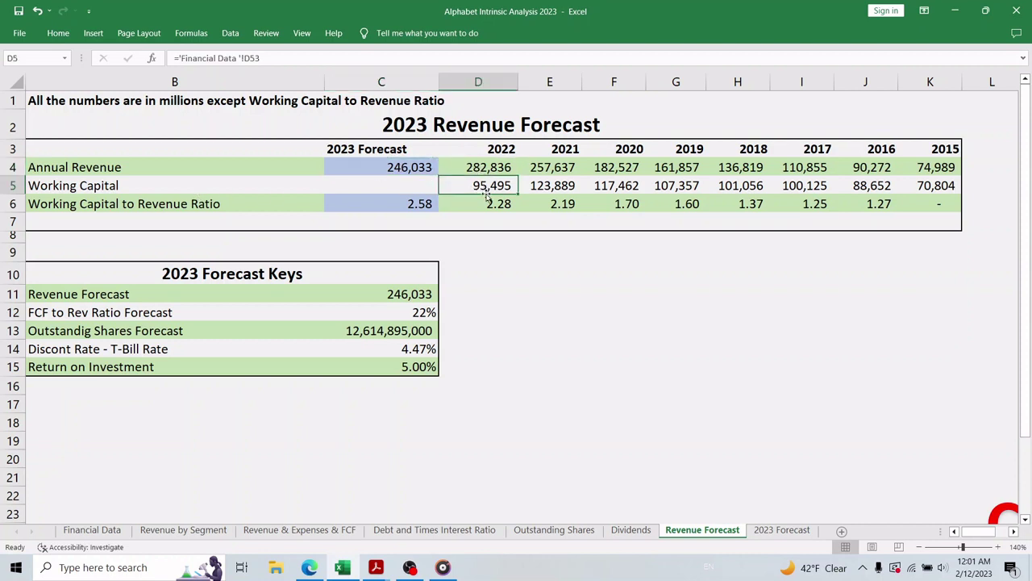
pyautogui.moveTo(500, 187); pyautogui.dragTo(815, 187)
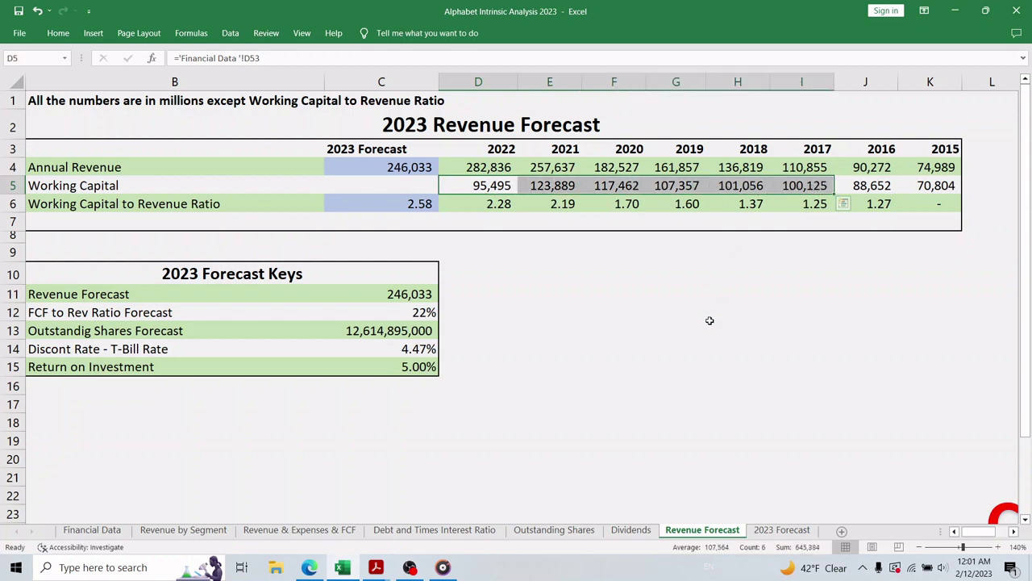
pyautogui.click(593, 278)
pyautogui.click(410, 167)
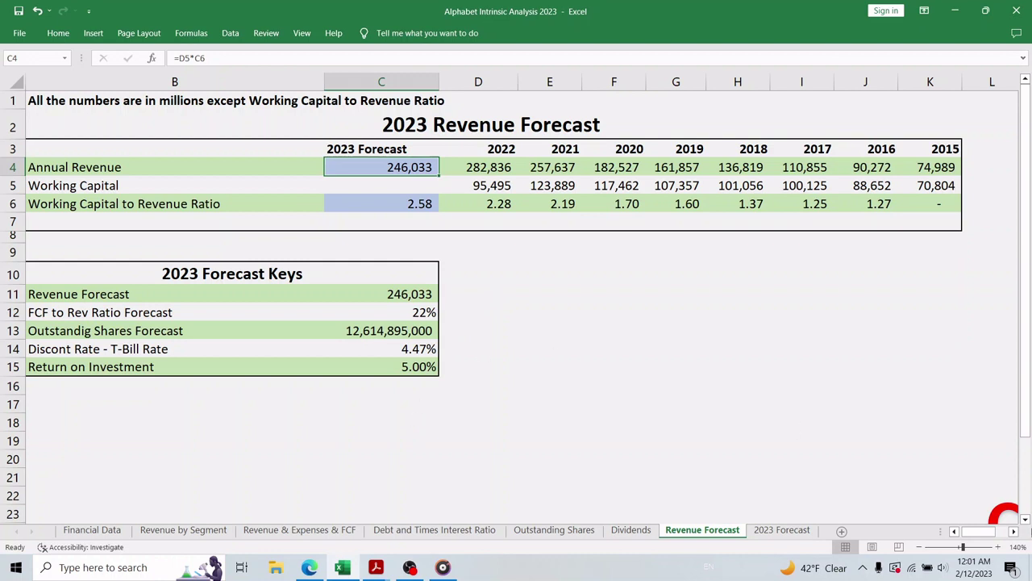
# - Place the "Concerning Matter" text beside the 2023 Forecast Keys table and fill the 2023 Annual Revenue forecast cell with red
pyautogui.click(1006, 487)
pyautogui.moveTo(1004, 478); pyautogui.dragTo(475, 271)
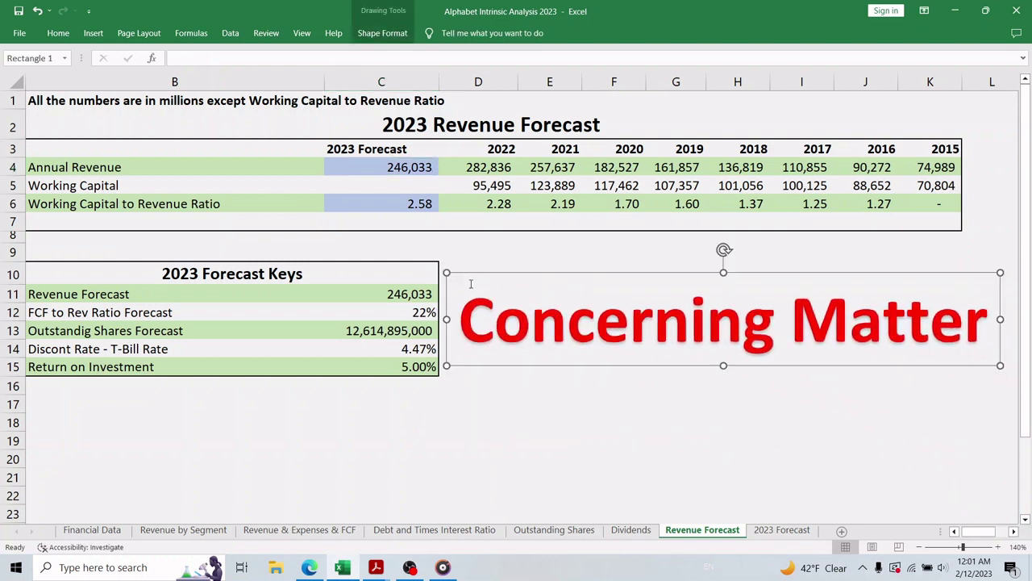
pyautogui.rightClick(408, 167)
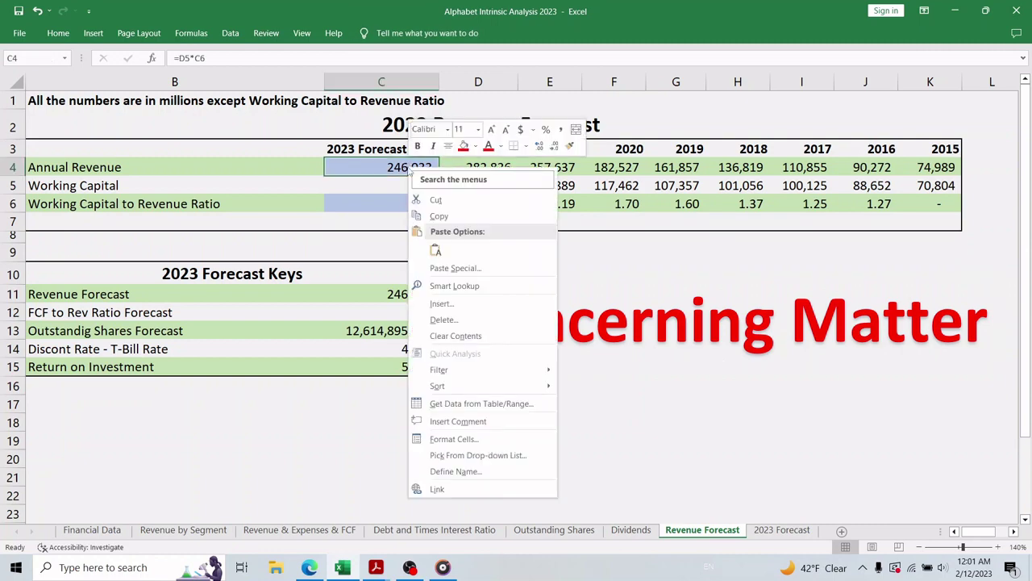
pyautogui.click(463, 145)
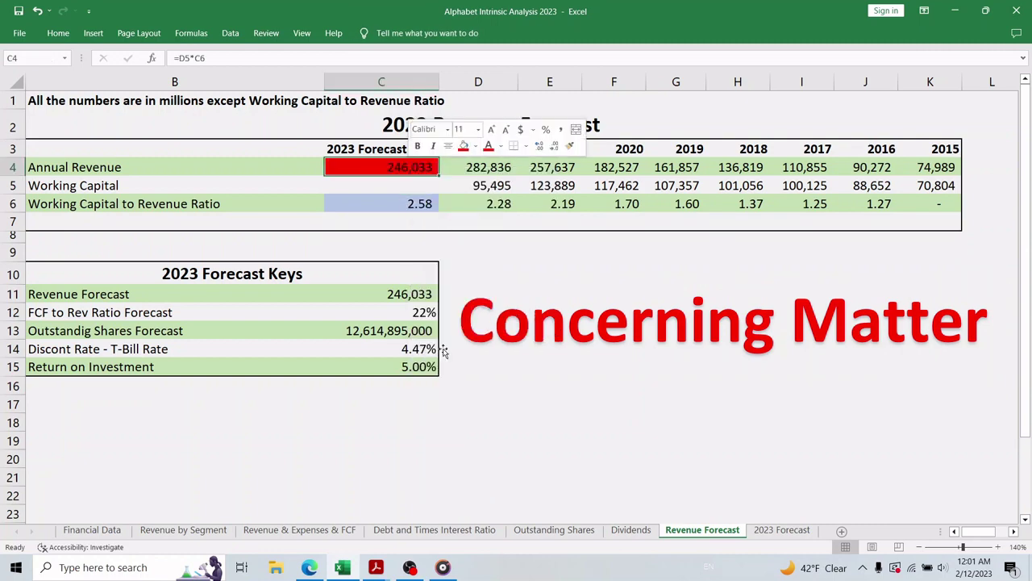
# - Switch to the 2022 10-K in Acrobat Reader and highlight the Marketable securities row and 2022 Total current assets on the balance sheet
pyautogui.moveTo(376, 569)
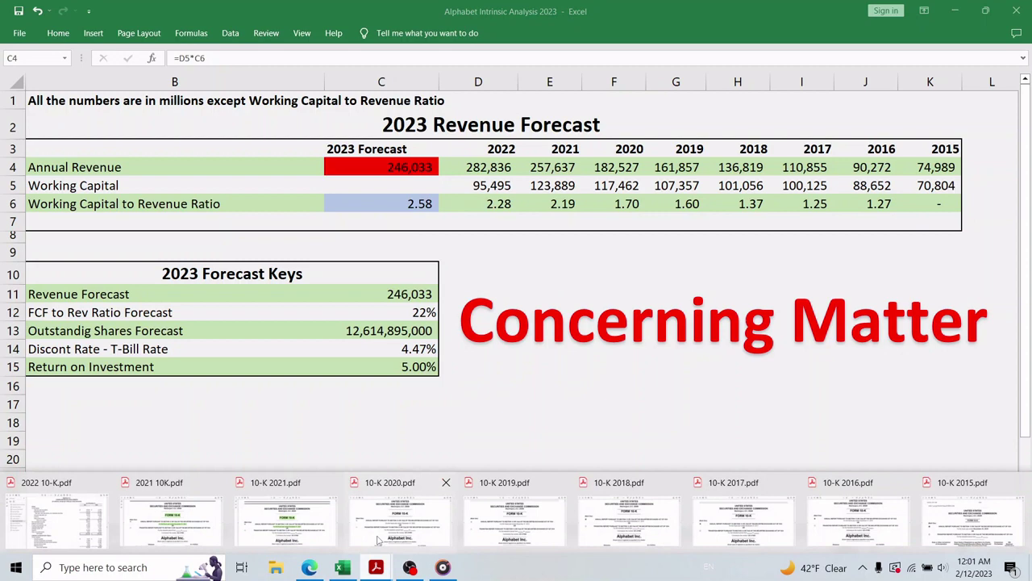
pyautogui.click(102, 521)
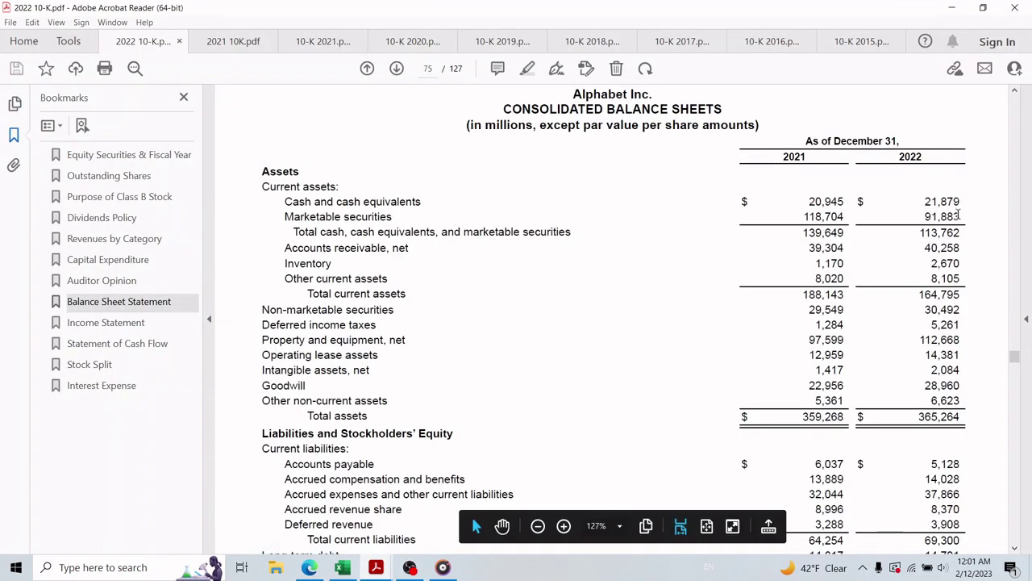
pyautogui.moveTo(958, 212); pyautogui.dragTo(284, 218)
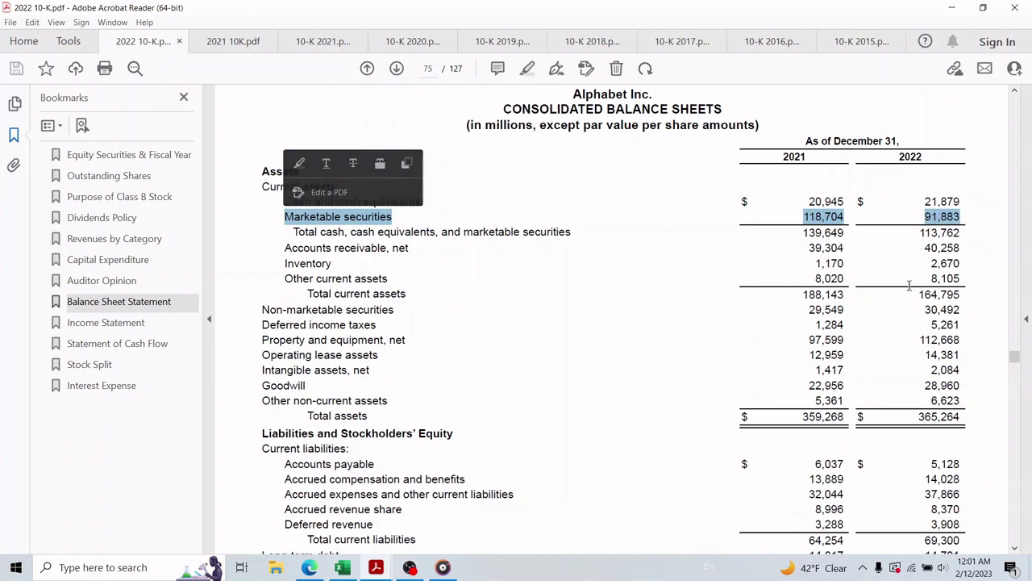
pyautogui.moveTo(964, 294); pyautogui.dragTo(911, 290)
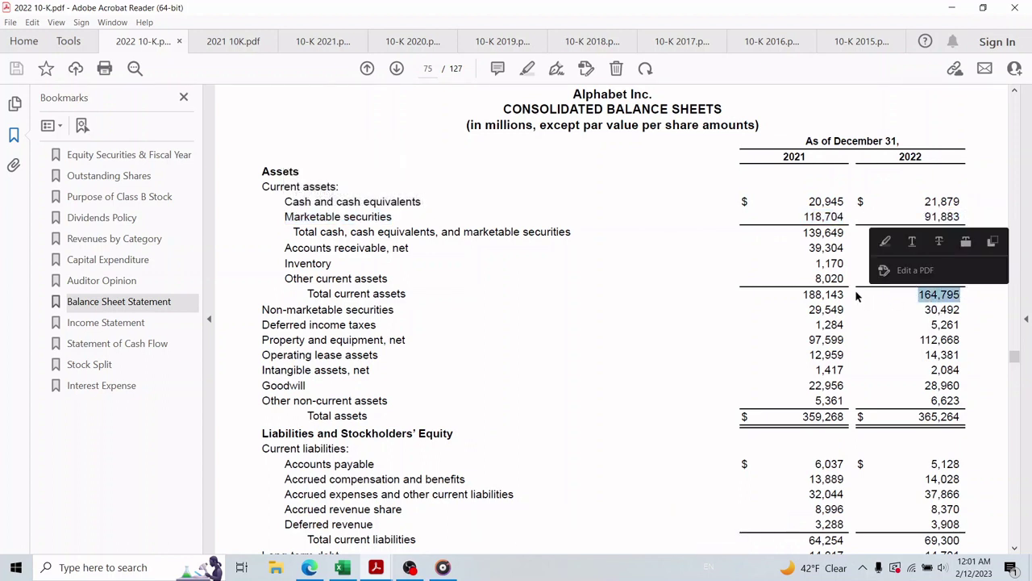
# - Highlight the 2021 Total current assets on the 10-K balance sheet, clear the selection and switch back to the Excel workbook
pyautogui.moveTo(848, 290); pyautogui.dragTo(306, 294)
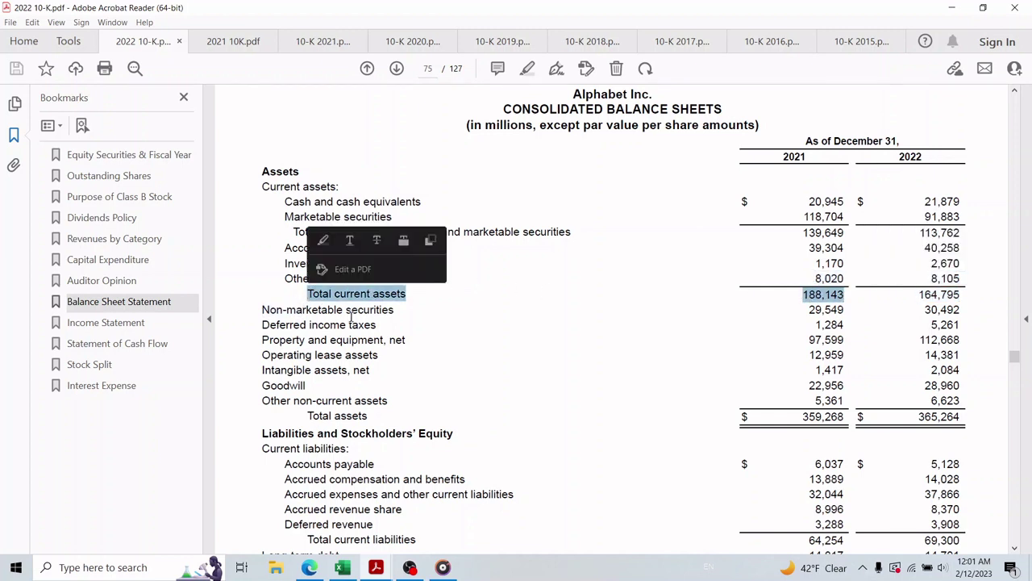
pyautogui.click(378, 323)
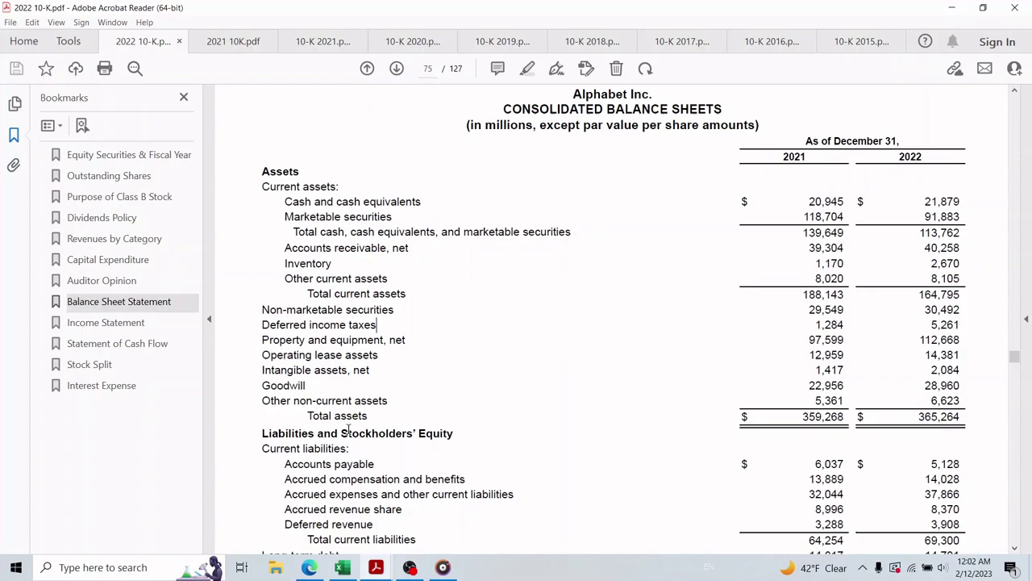
pyautogui.click(342, 567)
# - Try adding 27000 to the 2022 Working Capital formula on the Revenue Forecast sheet, and undo the change
pyautogui.click(489, 189)
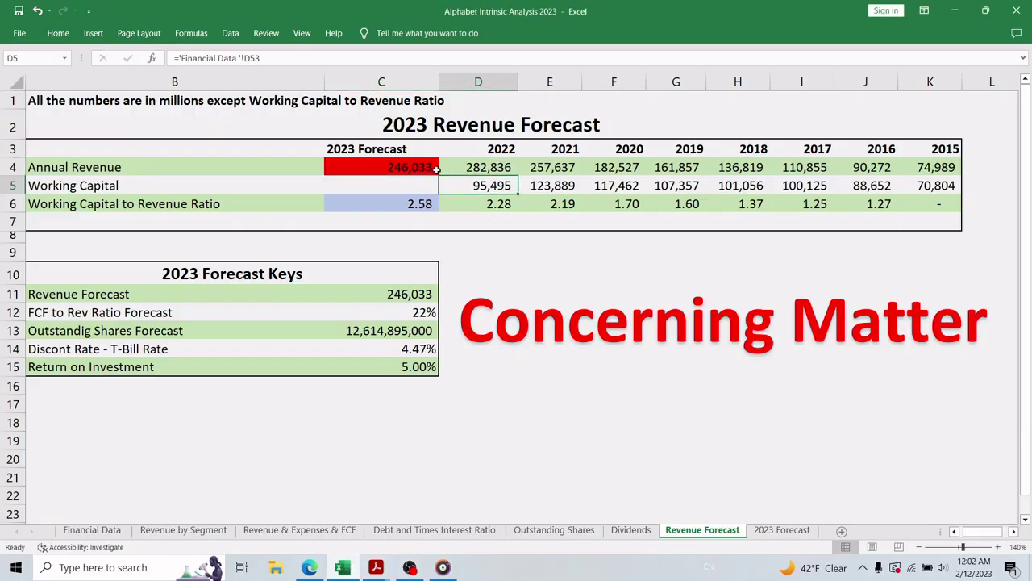
pyautogui.click(302, 61)
pyautogui.write('+')
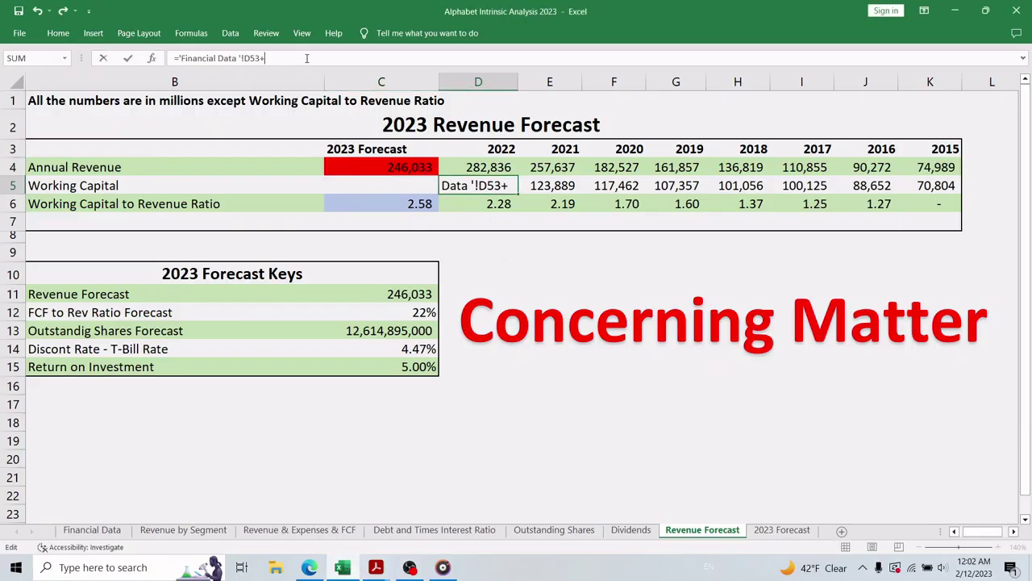
pyautogui.write('27000')
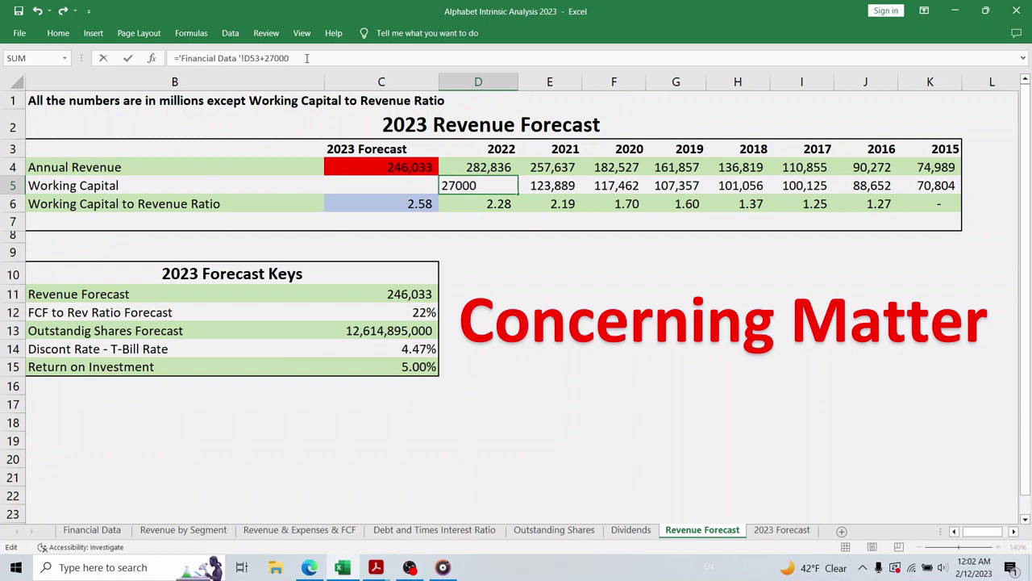
pyautogui.press('Return')
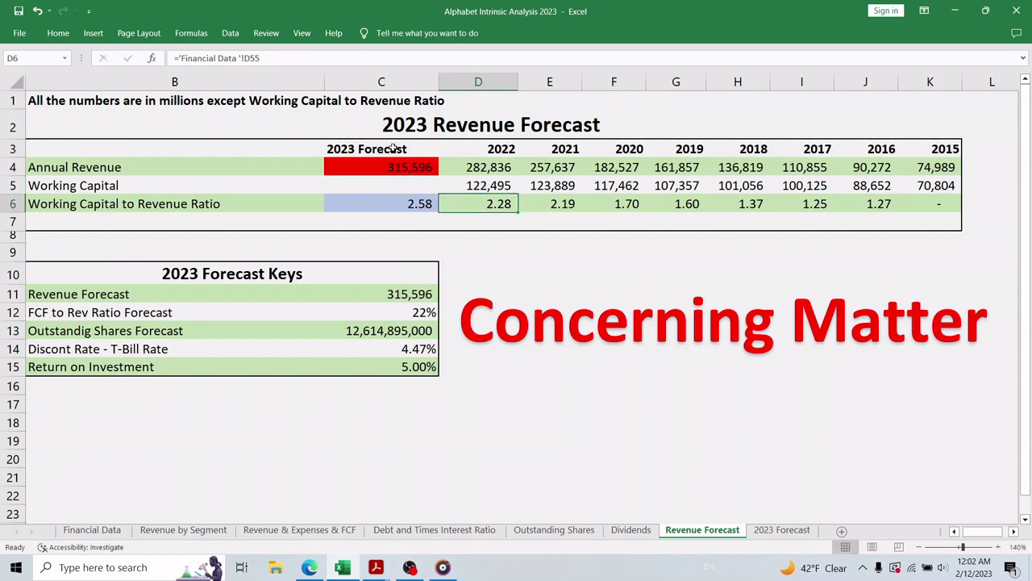
pyautogui.click(484, 185)
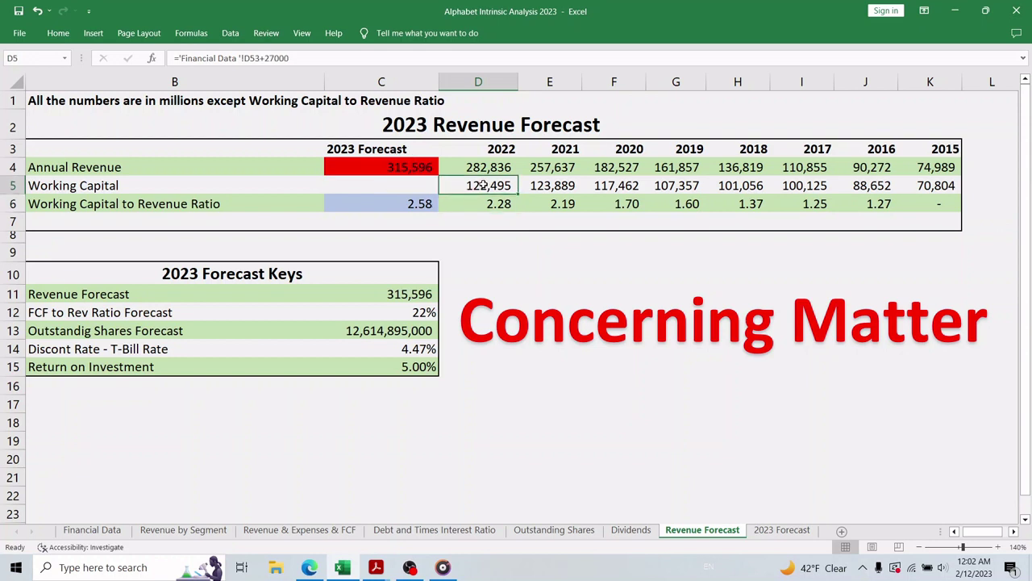
pyautogui.hotkey('ctrl', 'z')
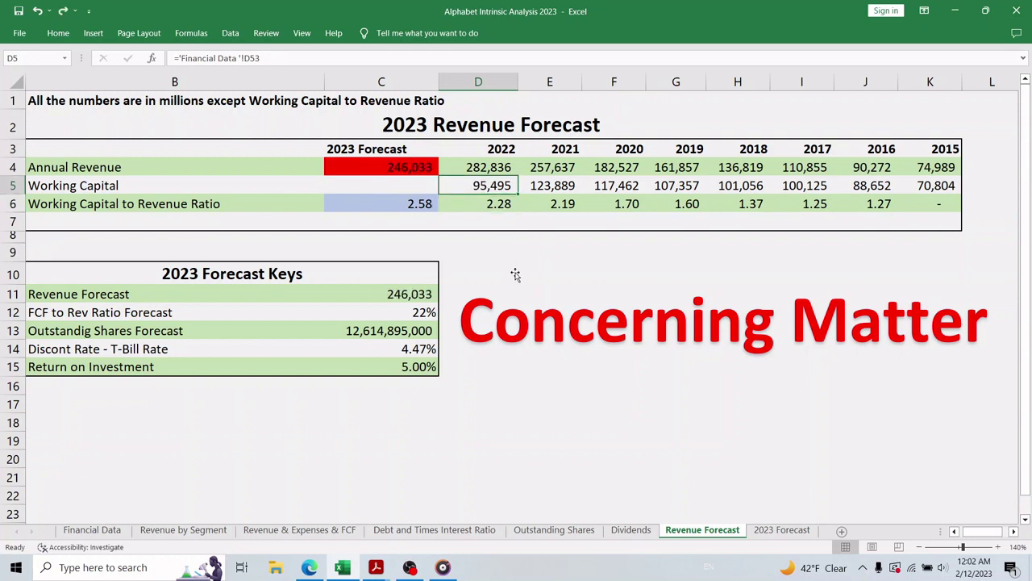
# - Review the FCF to Rev Ratio Forecast key against the 2022 to 2019 FCF to Revenue Ratios on the Financial Data sheet
pyautogui.click(513, 277)
pyautogui.moveTo(426, 316); pyautogui.dragTo(104, 311)
pyautogui.click(92, 530)
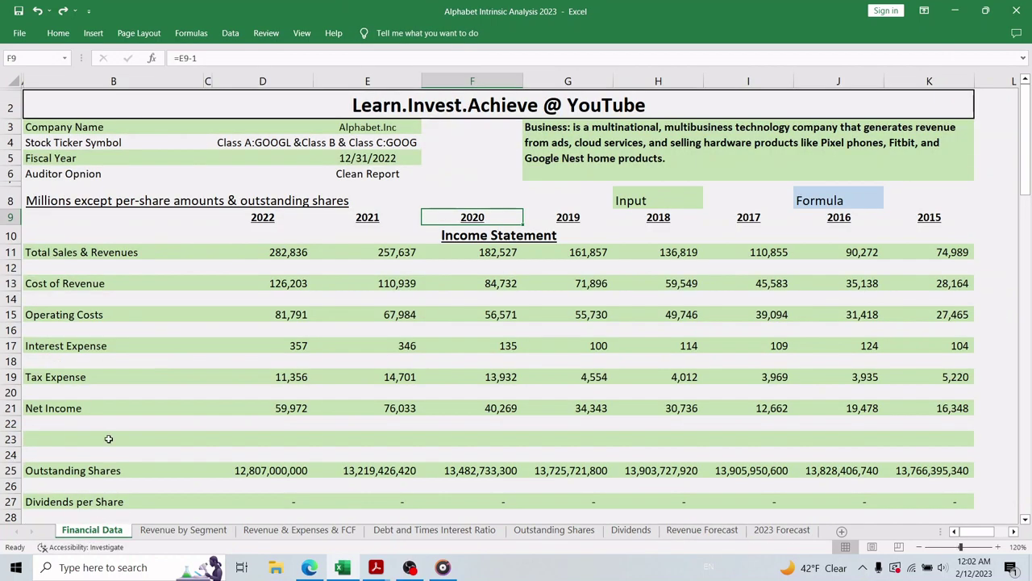
pyautogui.scroll(-5, 126, 334)
pyautogui.scroll(-13, 125, 326)
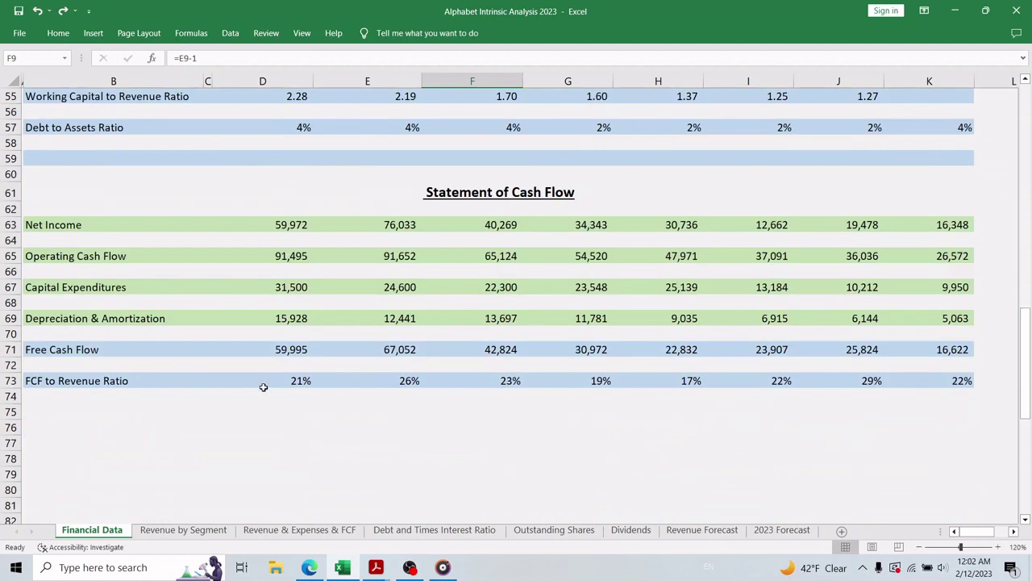
pyautogui.click(295, 381)
pyautogui.scroll(2, 361, 408)
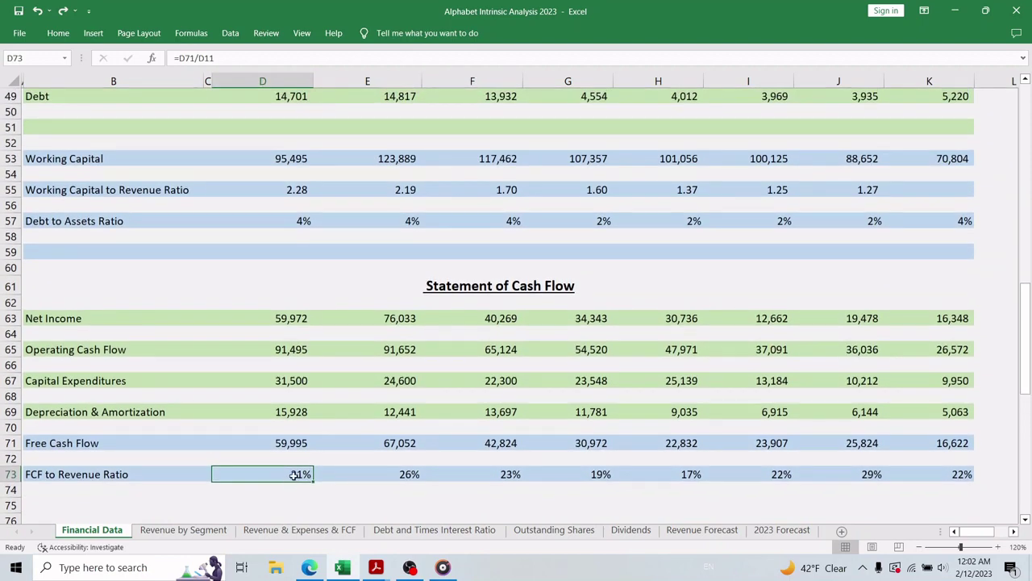
pyautogui.moveTo(294, 474); pyautogui.dragTo(587, 471)
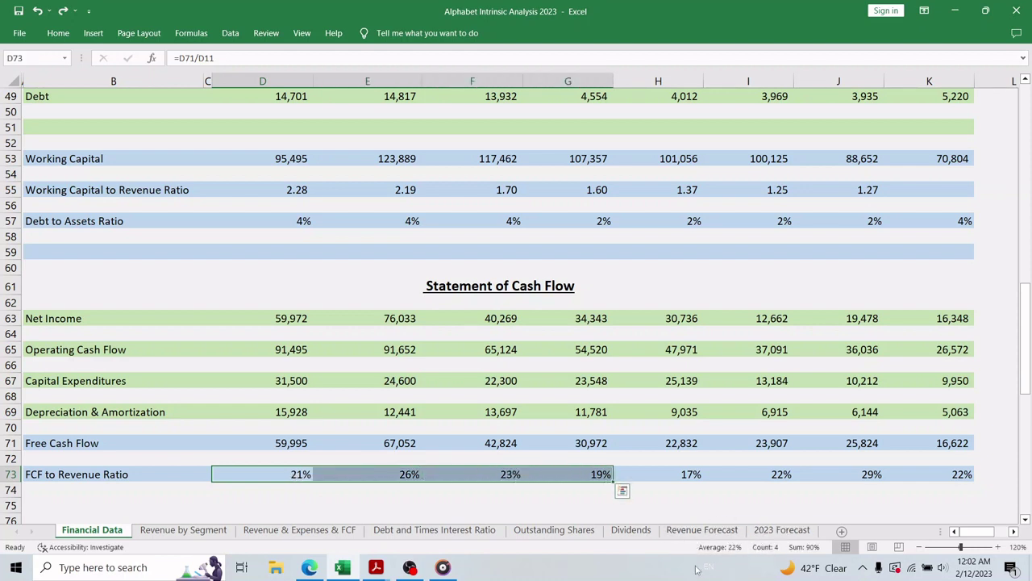
# - On the Revenue Forecast sheet, inspect the (1-0.015) factor in the outstanding shares forecast formula, leaving the formula without saving edits
pyautogui.click(710, 530)
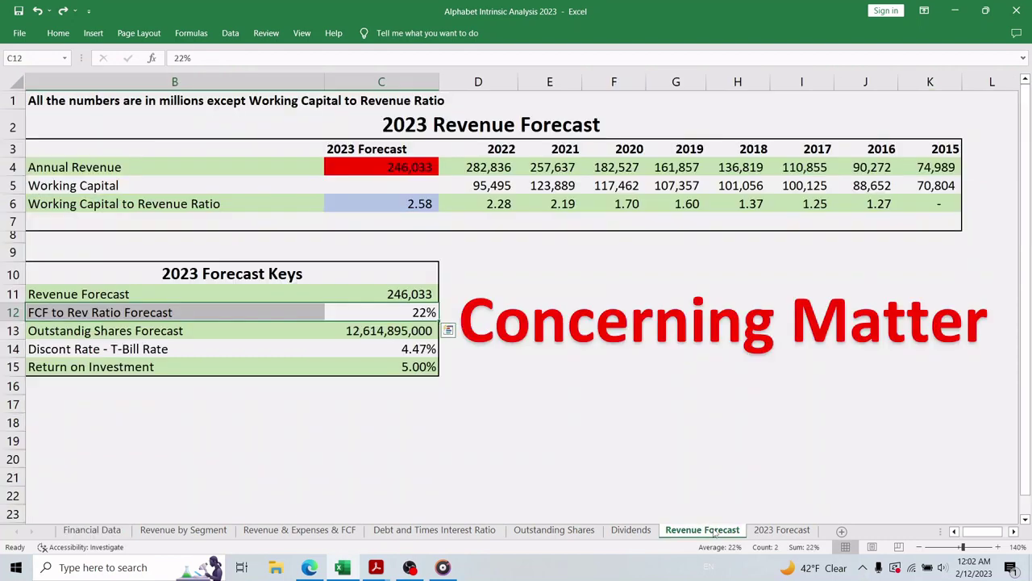
pyautogui.moveTo(416, 331); pyautogui.dragTo(83, 327)
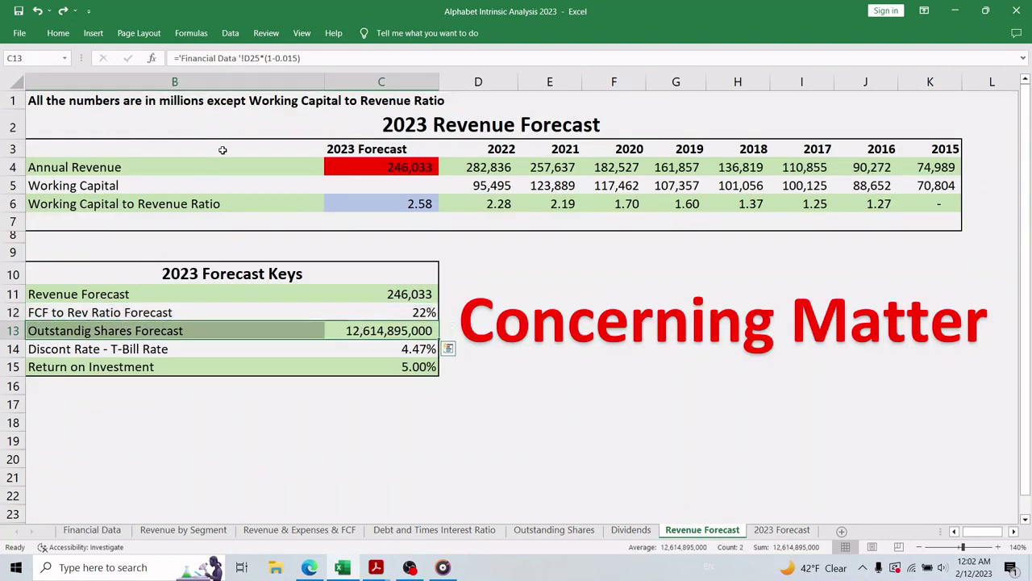
pyautogui.moveTo(306, 57); pyautogui.dragTo(266, 58)
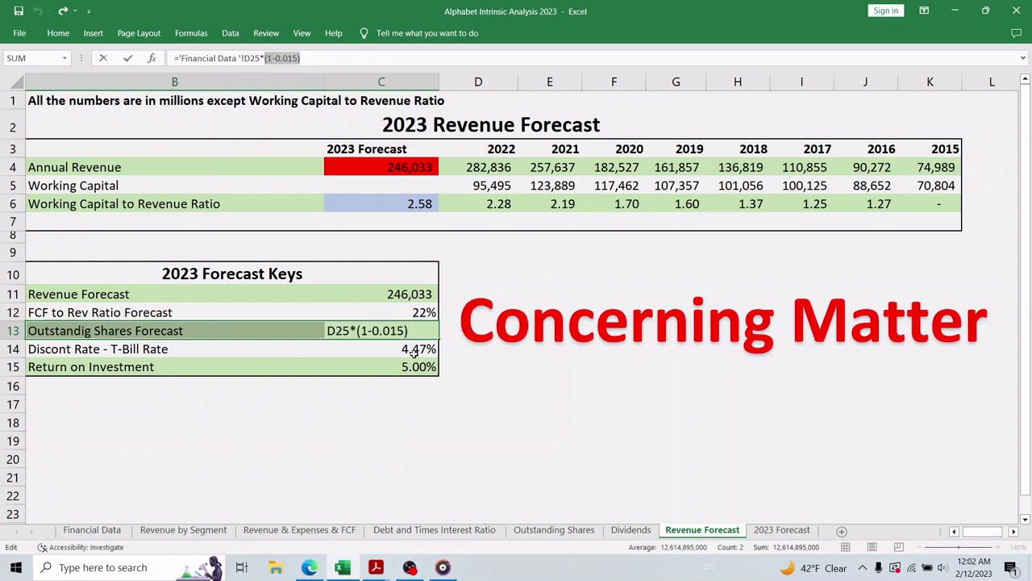
pyautogui.moveTo(412, 349); pyautogui.dragTo(226, 341)
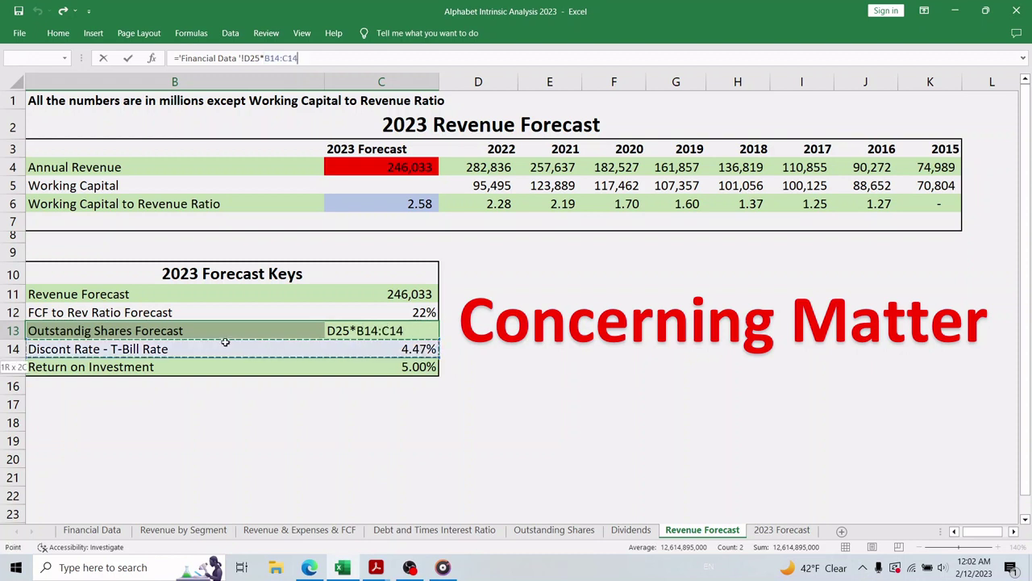
pyautogui.click(267, 422)
pyautogui.press('Escape')
# - Review the T-Bill discount rate and Return on Investment rows in the 2023 Forecast Keys table
pyautogui.moveTo(411, 349); pyautogui.dragTo(226, 349)
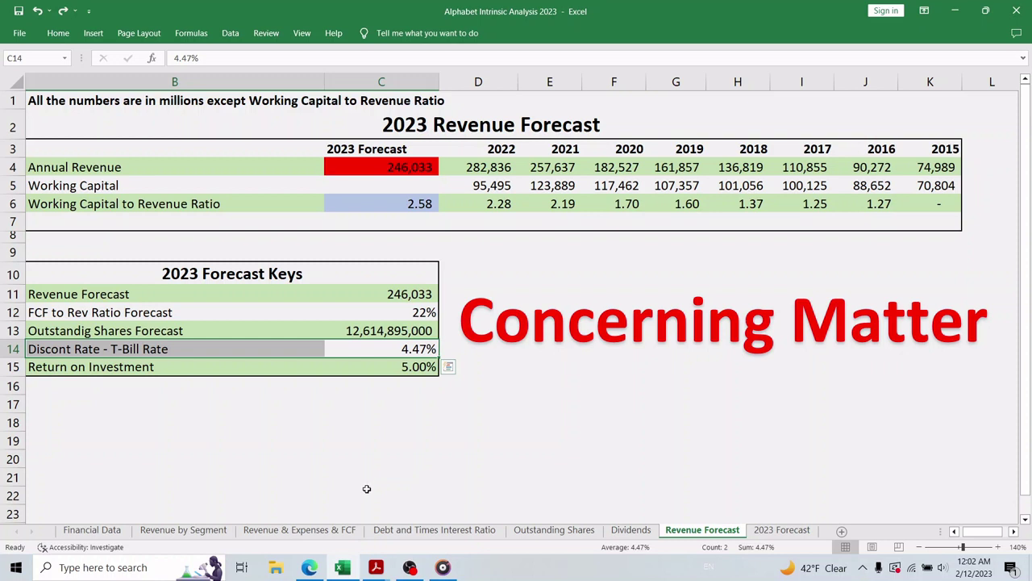
pyautogui.moveTo(412, 363); pyautogui.dragTo(136, 369)
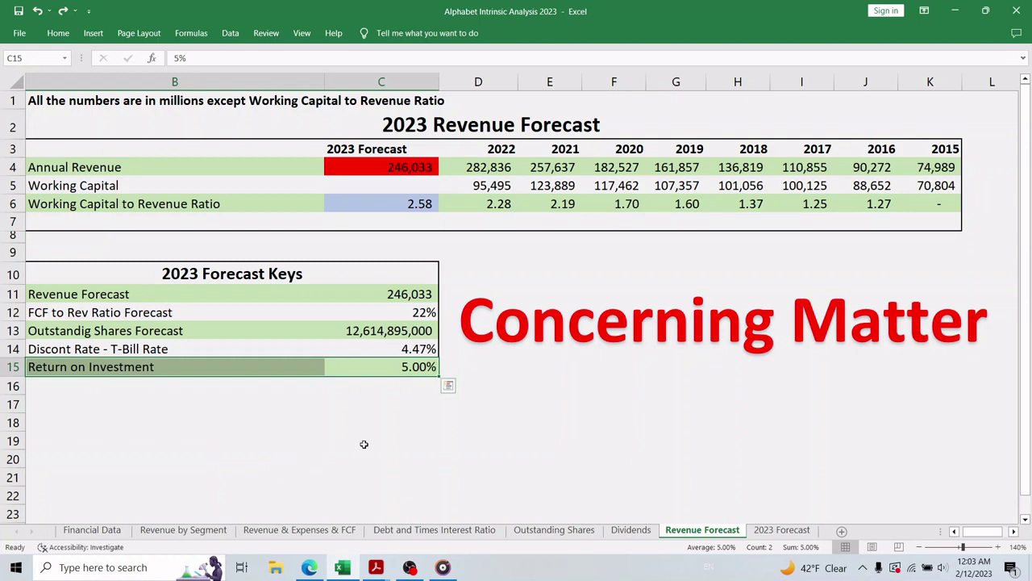
pyautogui.click(410, 439)
# - Open the 2023 Forecast sheet and examine the forecast keys plus the Revenue and Free Cash Flow rows
pyautogui.click(776, 530)
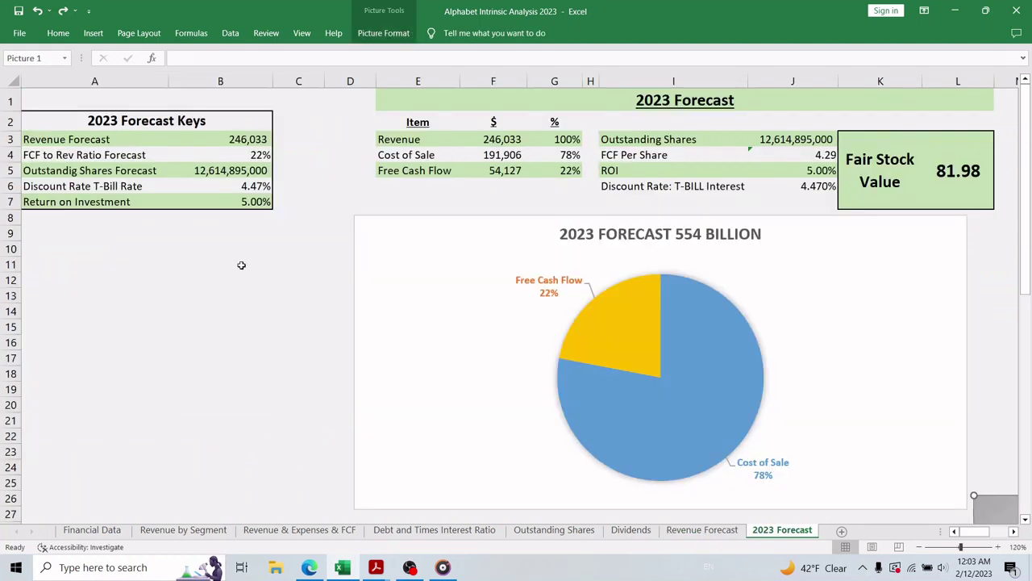
pyautogui.moveTo(69, 139); pyautogui.dragTo(233, 203)
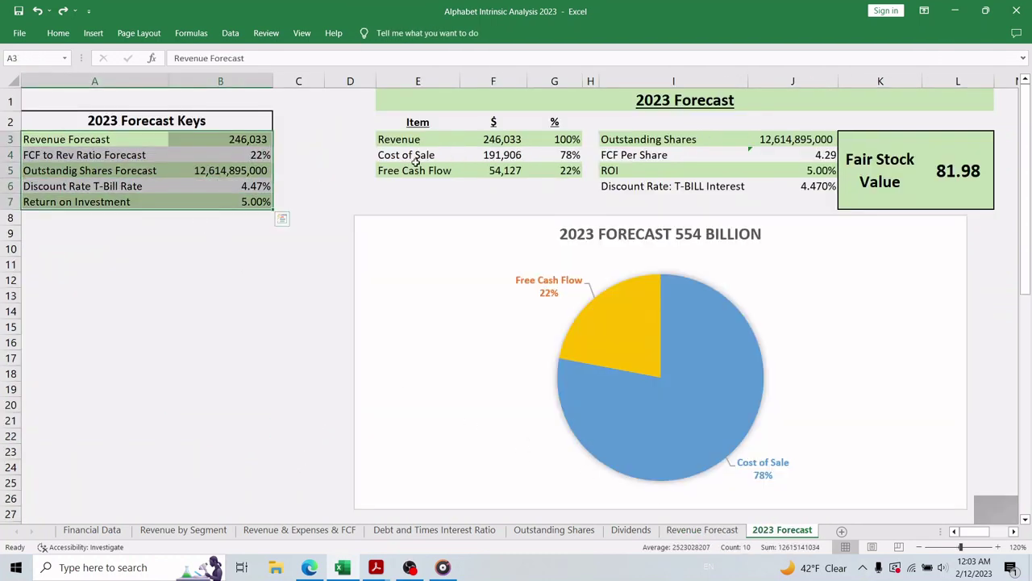
pyautogui.click(456, 140)
pyautogui.moveTo(457, 140); pyautogui.dragTo(401, 143)
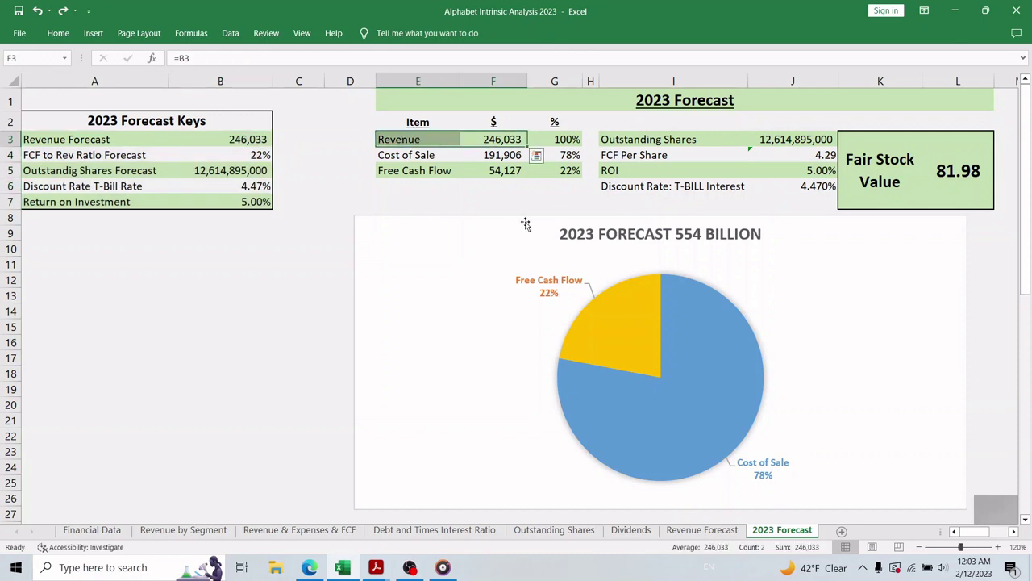
pyautogui.click(502, 173)
pyautogui.moveTo(502, 172); pyautogui.dragTo(415, 172)
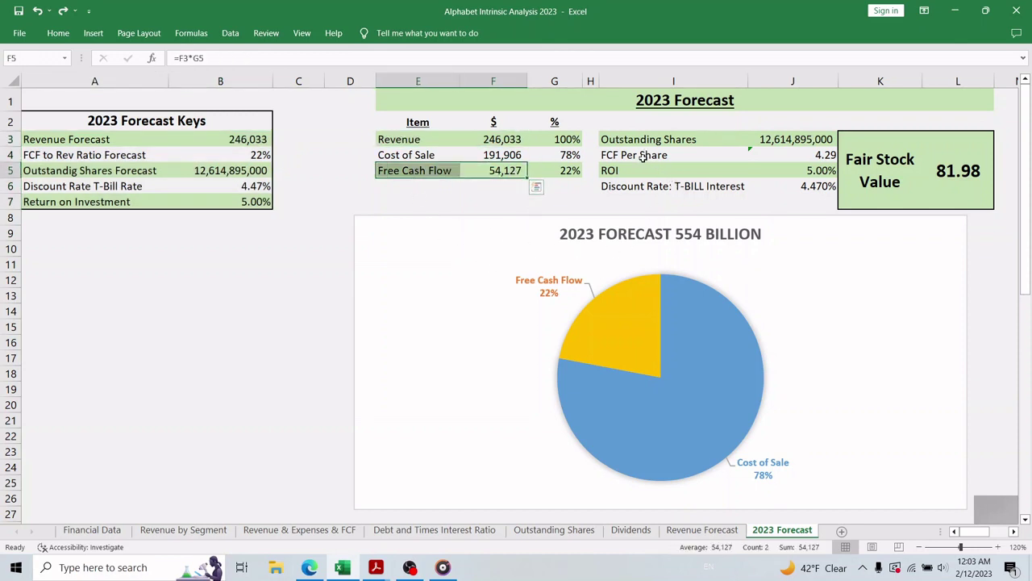
# - Examine FCF Per Share, ROI and the T-Bill discount rate, and inspect the Fair Stock Value formula
pyautogui.moveTo(643, 158); pyautogui.dragTo(803, 158)
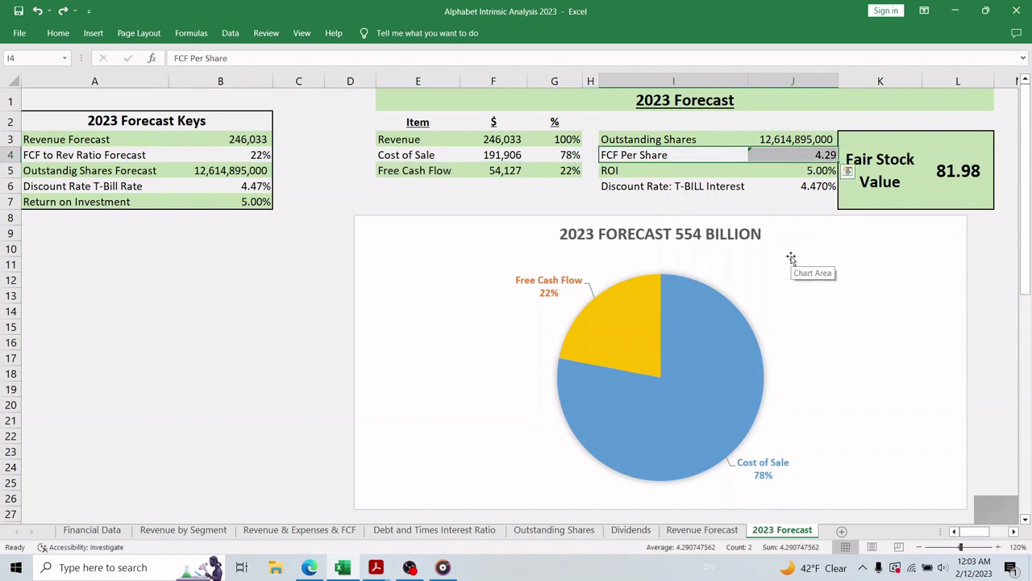
pyautogui.moveTo(609, 170); pyautogui.dragTo(787, 170)
pyautogui.moveTo(613, 186); pyautogui.dragTo(809, 184)
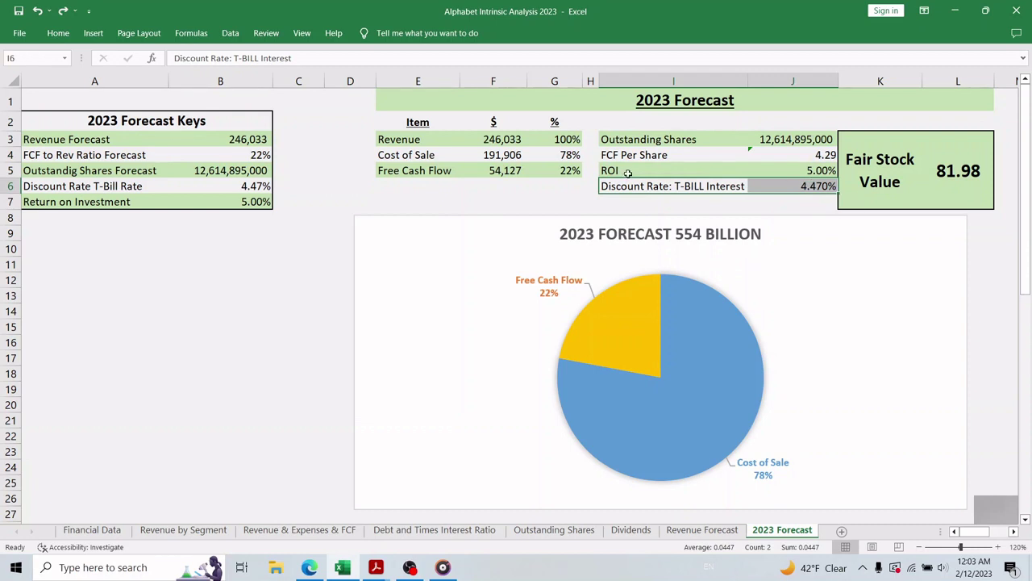
pyautogui.moveTo(610, 169); pyautogui.dragTo(795, 170)
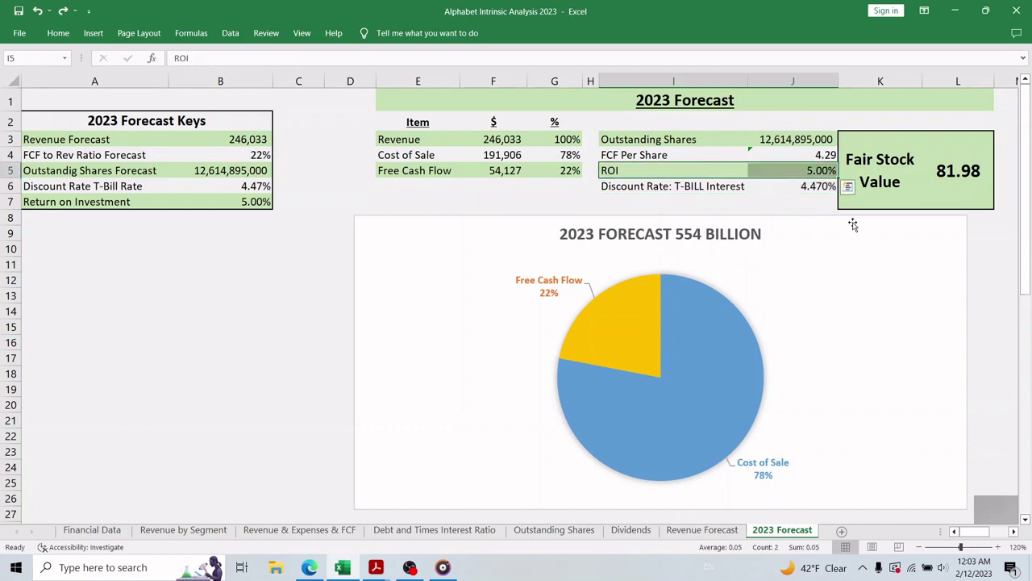
pyautogui.click(962, 167)
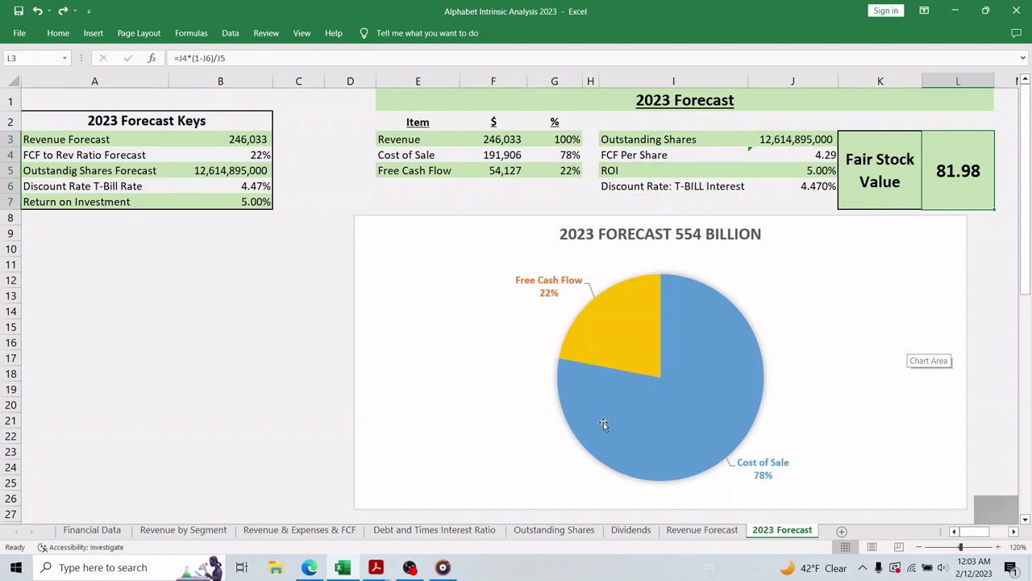
# - In the Edge browser, check the Google stock chart over one month and five days, and return to the Excel workbook
pyautogui.click(311, 566)
pyautogui.click(632, 10)
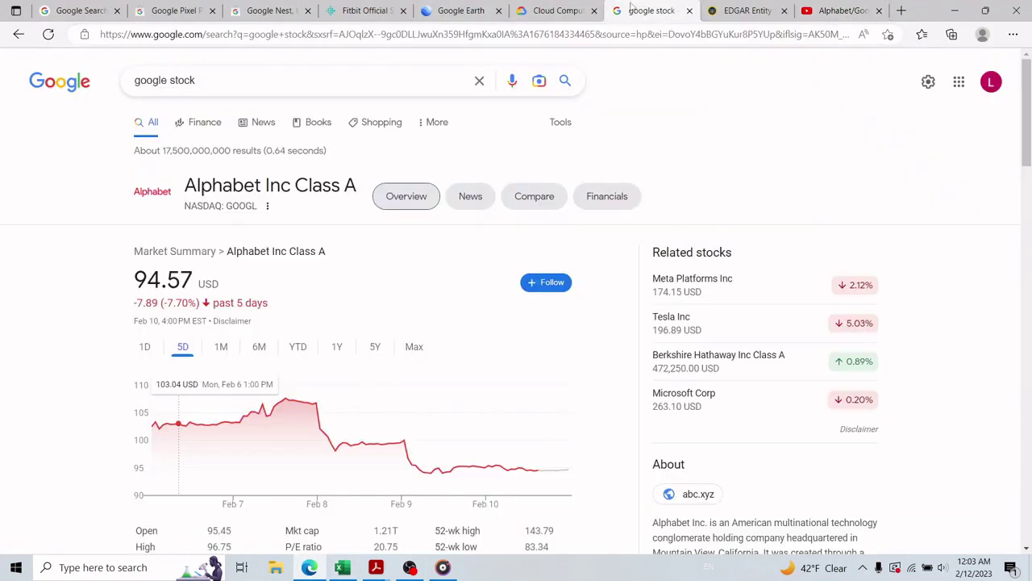
pyautogui.click(224, 347)
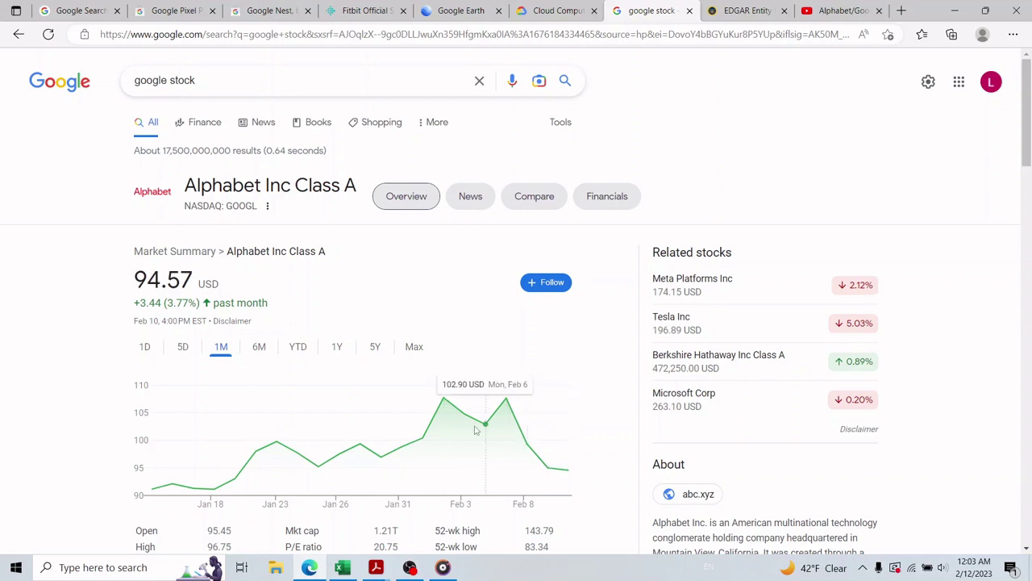
pyautogui.click(192, 349)
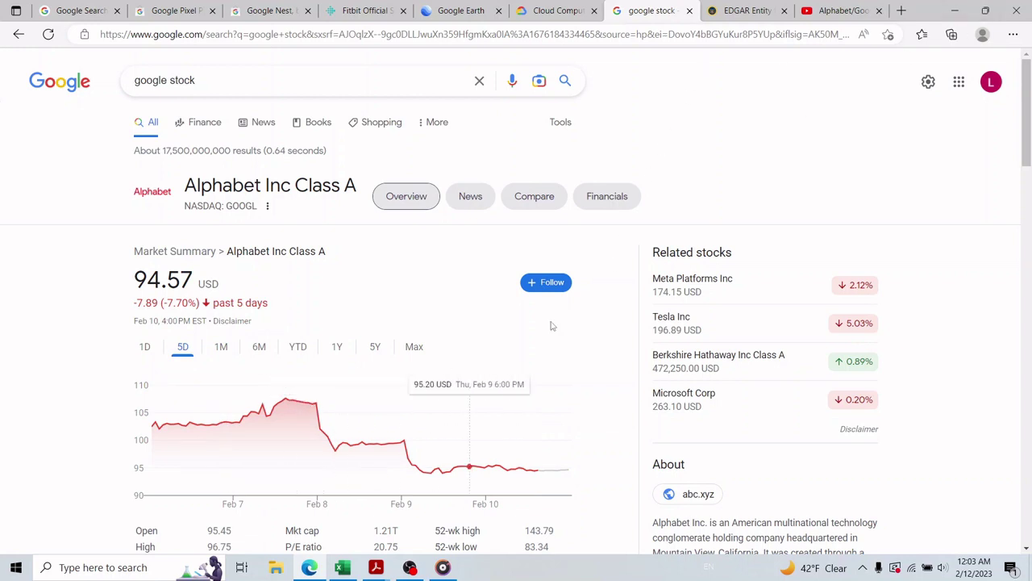
pyautogui.click(343, 567)
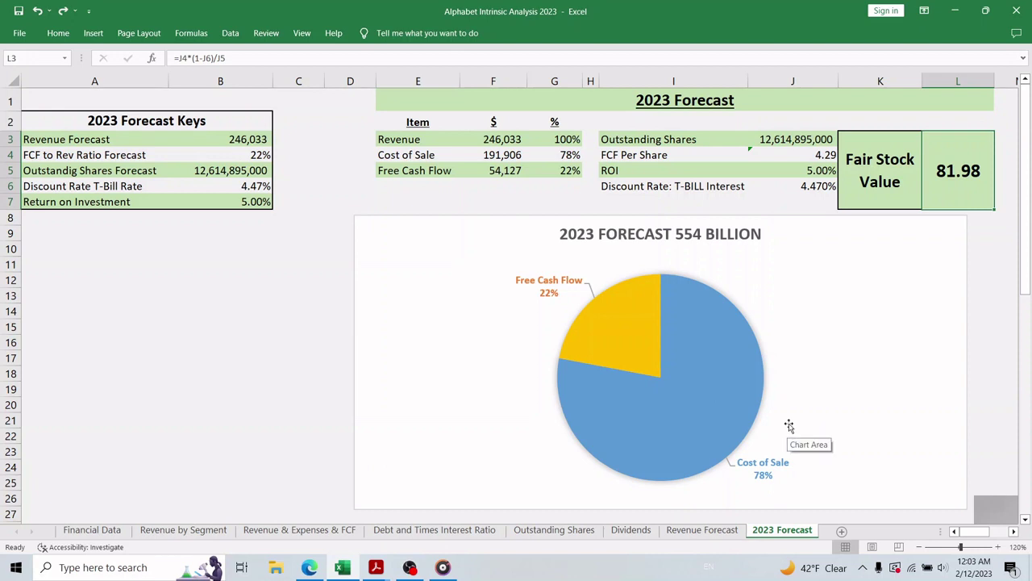
# - Place the Learn Invest Achieve subscribe picture across the 2023 Forecast sheet, covering the pie chart
pyautogui.click(1002, 513)
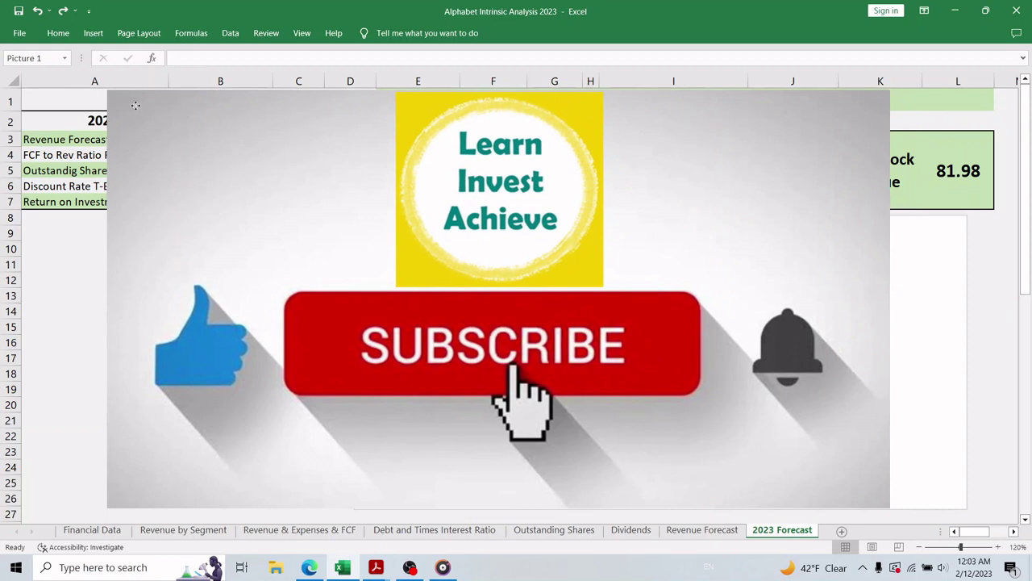
pyautogui.click(135, 106)
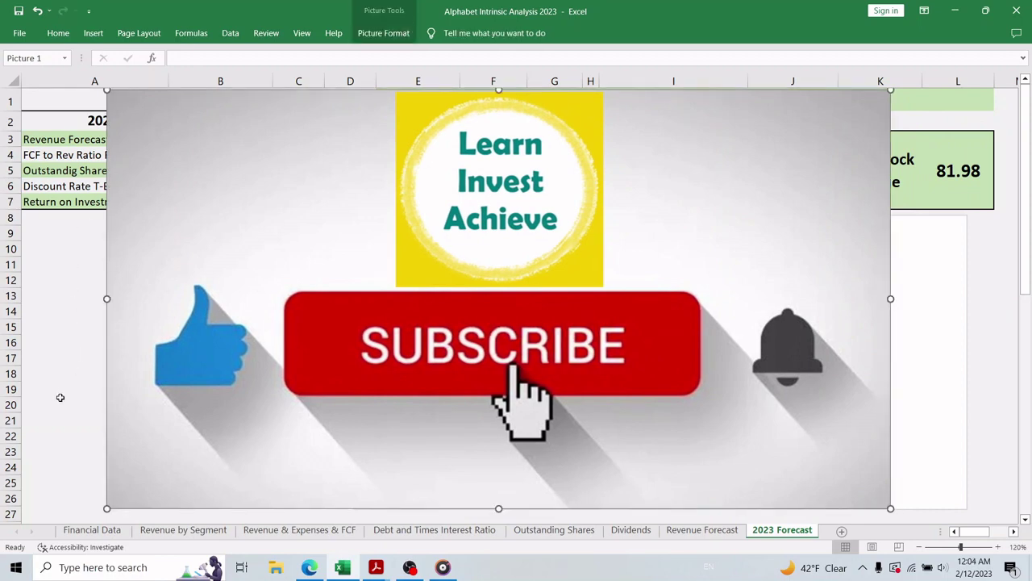